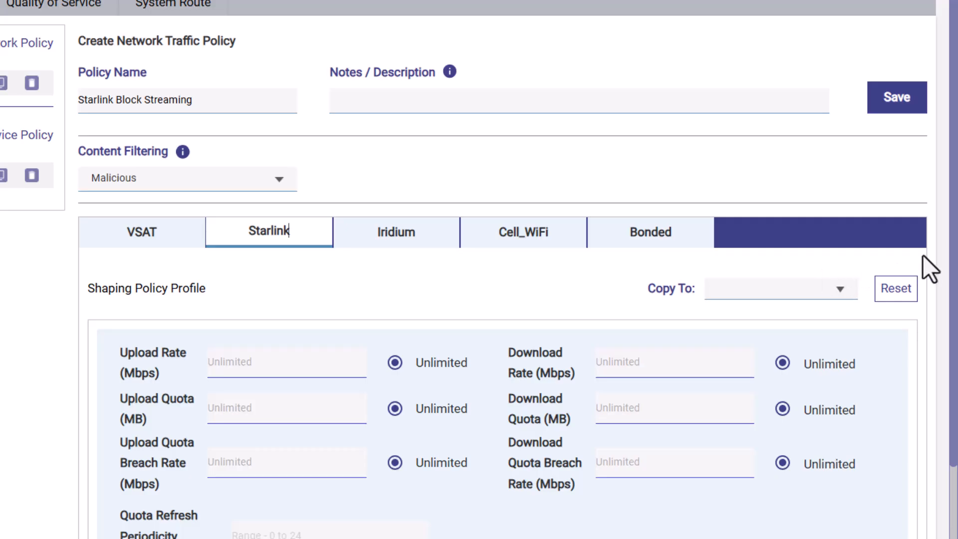
- Add a new application policy rule on the Starlink tab of the Starlink Block Streaming policy
scroll(933, 370, "down", 4)
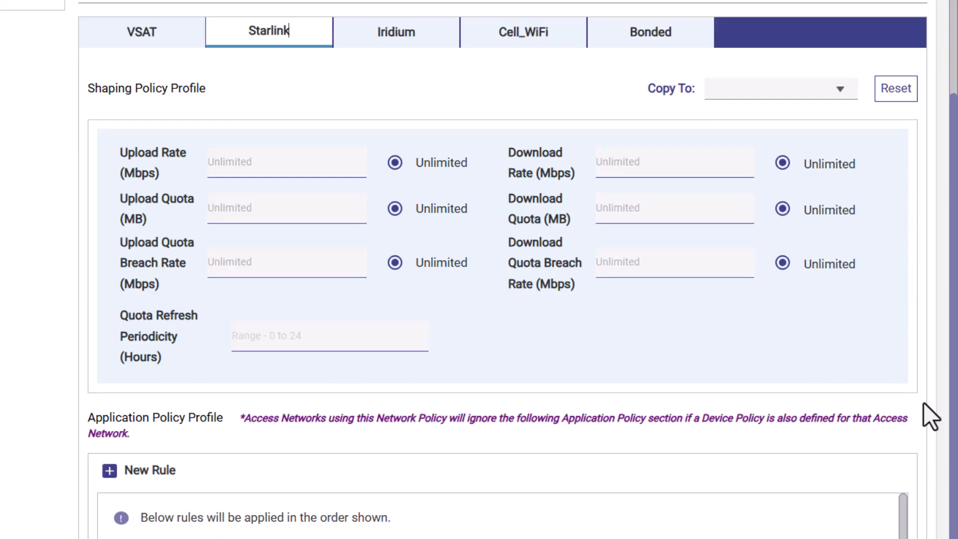
scroll(893, 480, "down", 5)
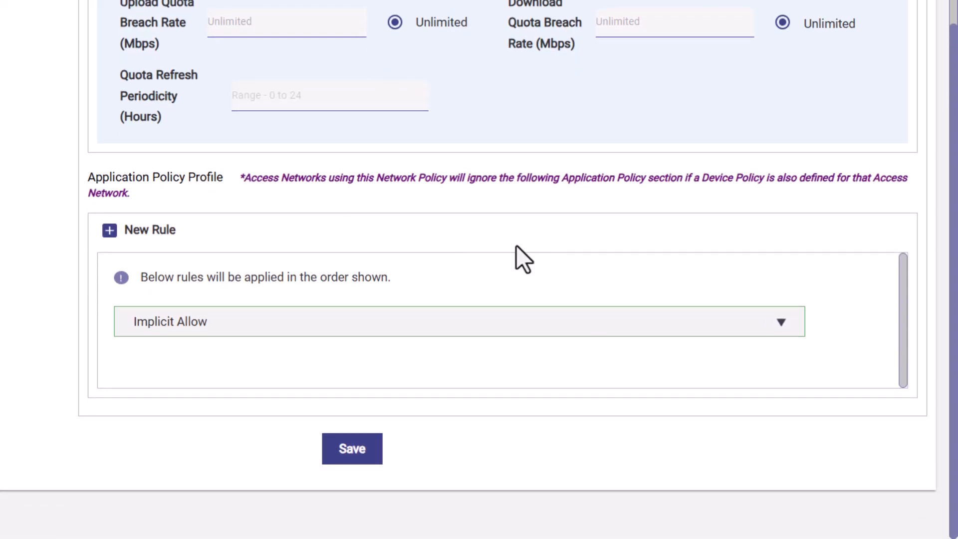
left_click(166, 233)
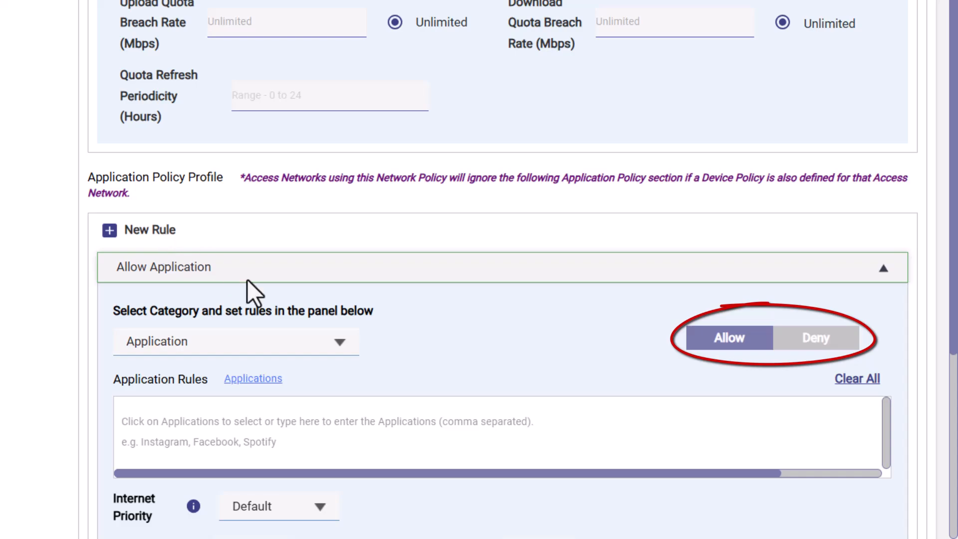
- Review the rule's category, application list and internet priority options
scroll(344, 184, "down", 3)
left_click(340, 182)
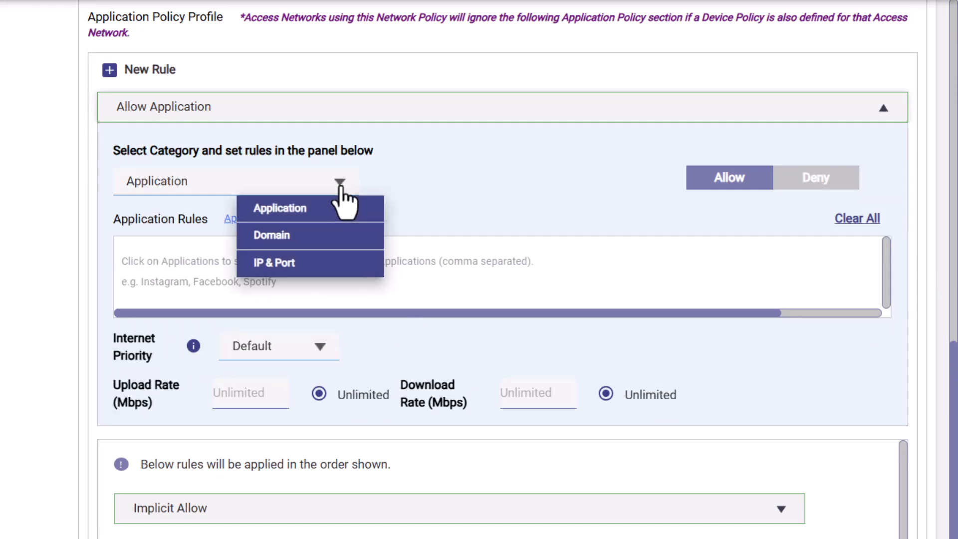
left_click(349, 208)
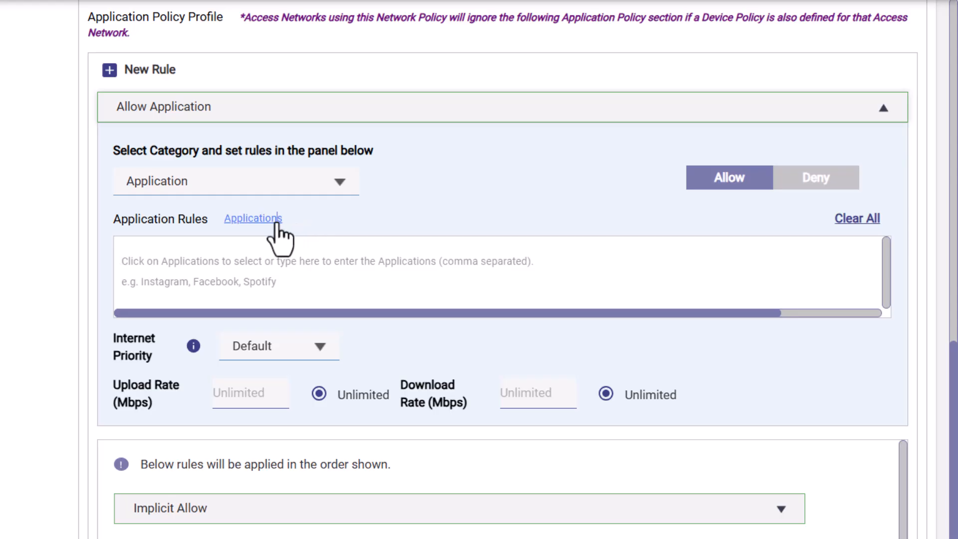
left_click(265, 219)
mouse_move(723, 56)
left_mouse_down()
mouse_move(715, 422)
mouse_move(705, 164)
mouse_move(718, 54)
left_mouse_up()
left_click(328, 219)
left_click(324, 349)
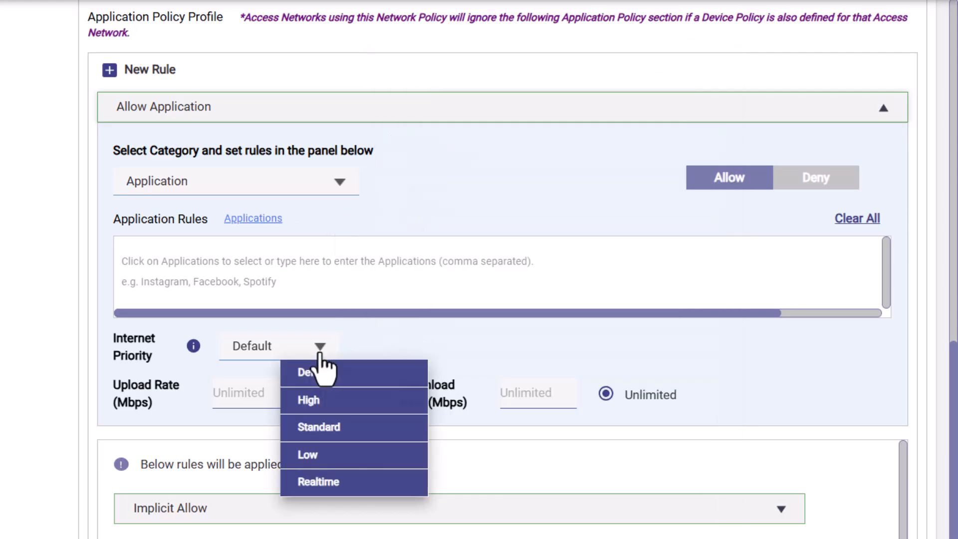
left_click(355, 344)
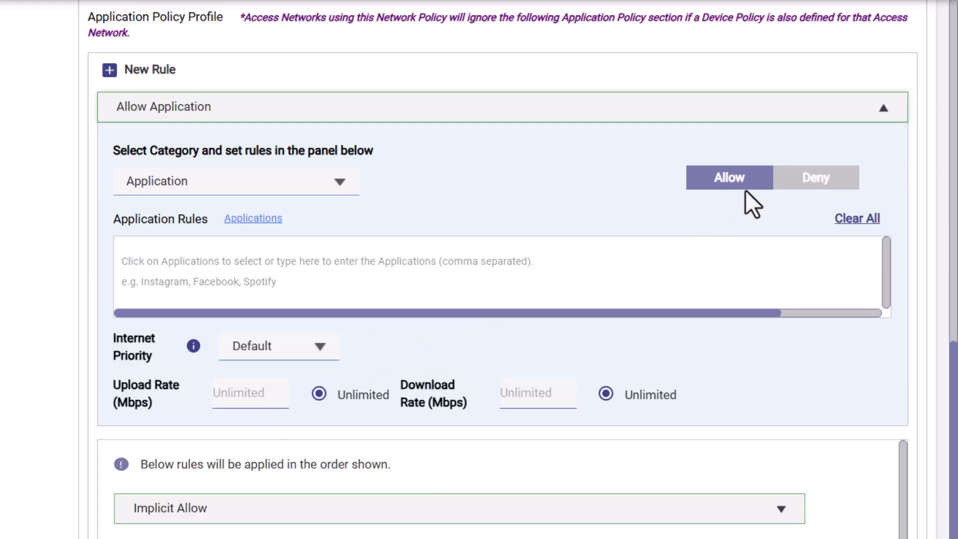
- Set the new rule to Deny and add All Streaming Media to its application rules
left_click(805, 186)
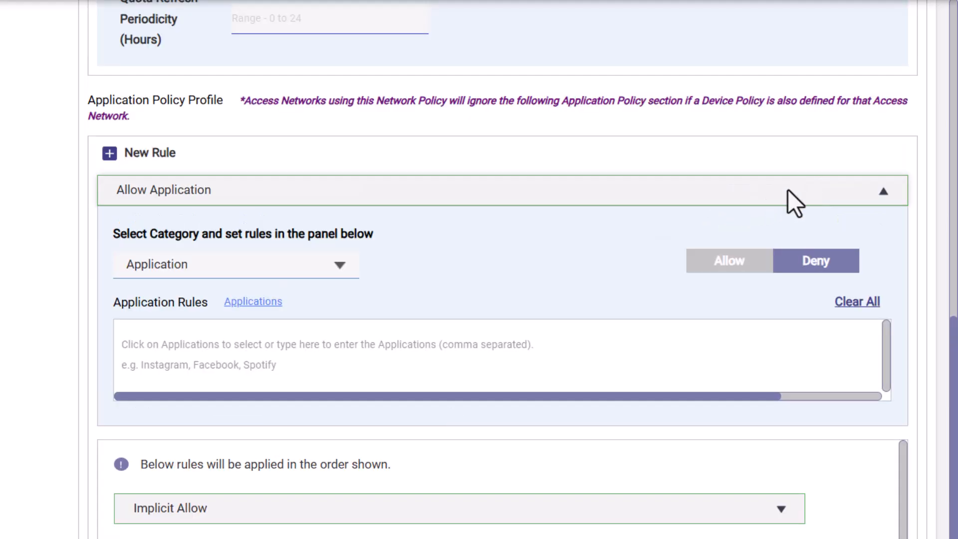
left_click(268, 303)
type("str")
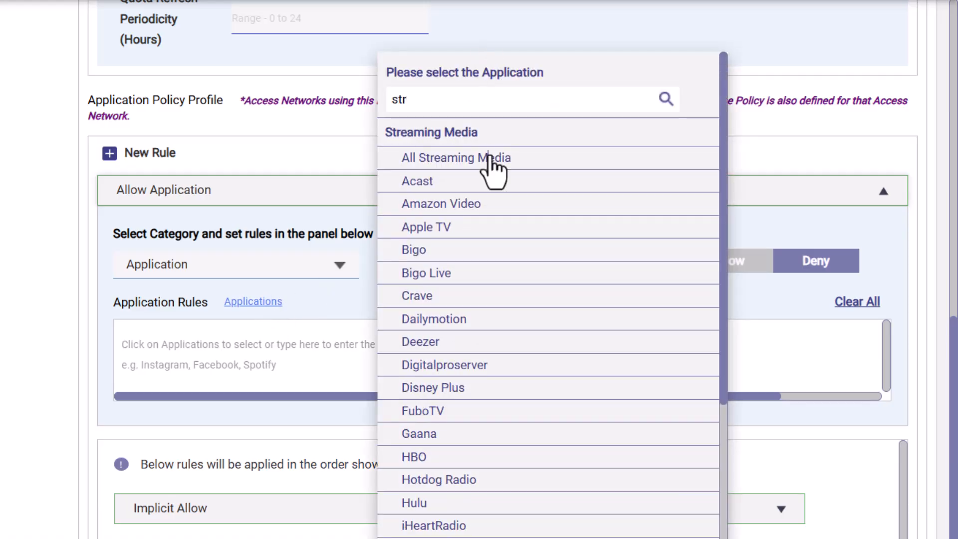
left_click(488, 156)
- Add All Games to the deny rule's application rules
double_click(434, 100)
type("ga")
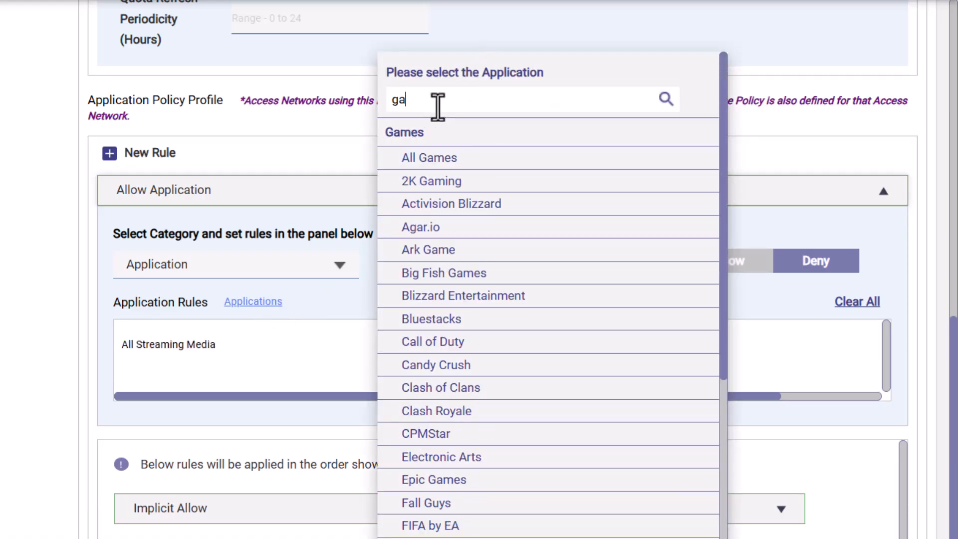
left_click(441, 159)
left_click(328, 304)
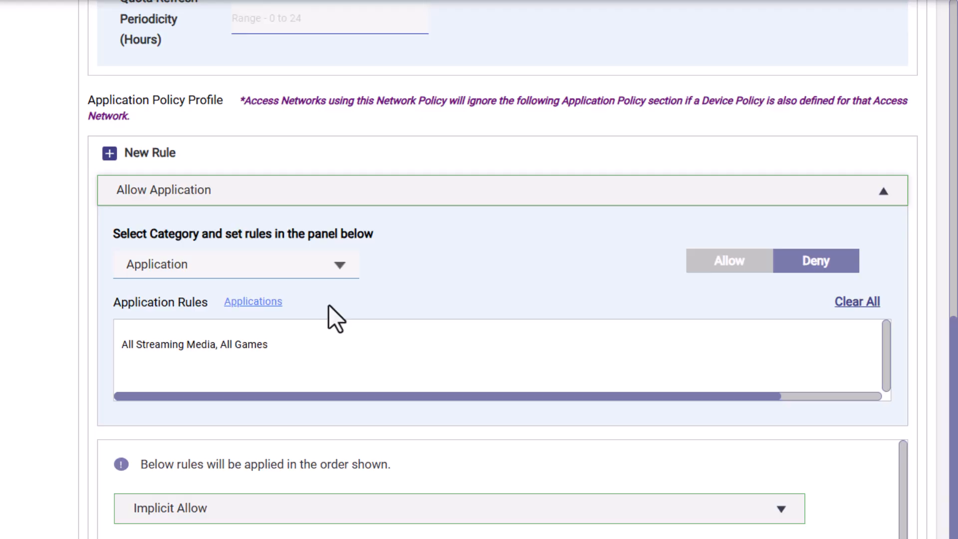
- Inspect the Implicit Allow rule and save the Starlink Block Streaming policy
scroll(329, 305, "down", 3)
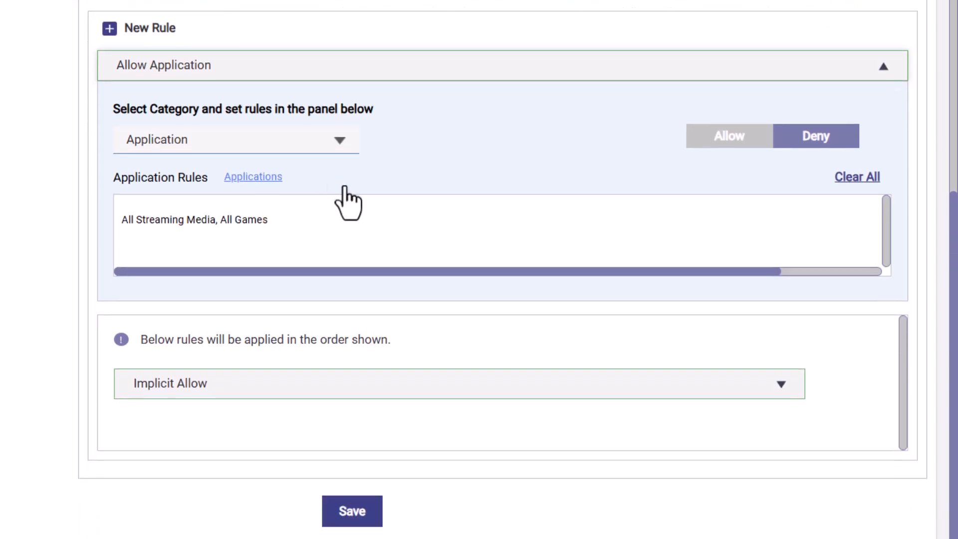
left_click(510, 382)
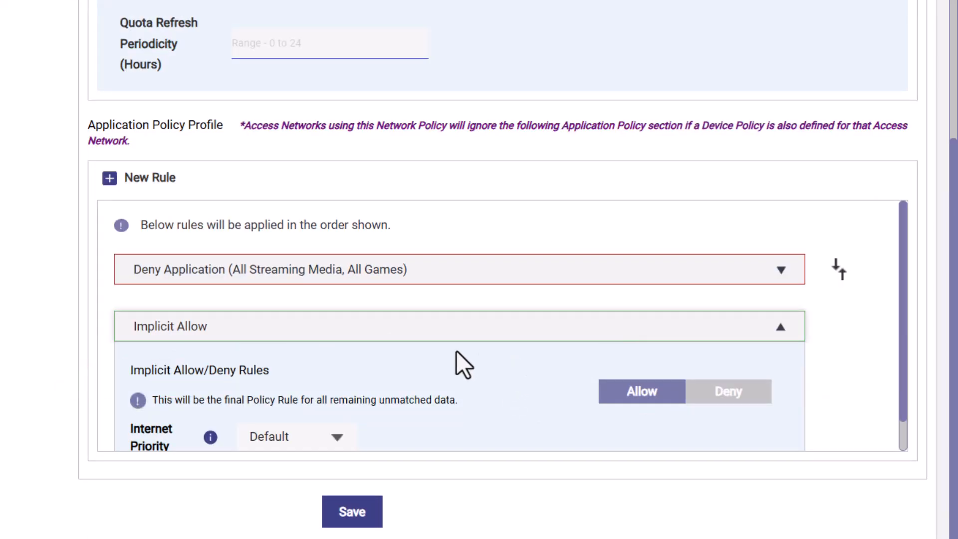
left_click(394, 339)
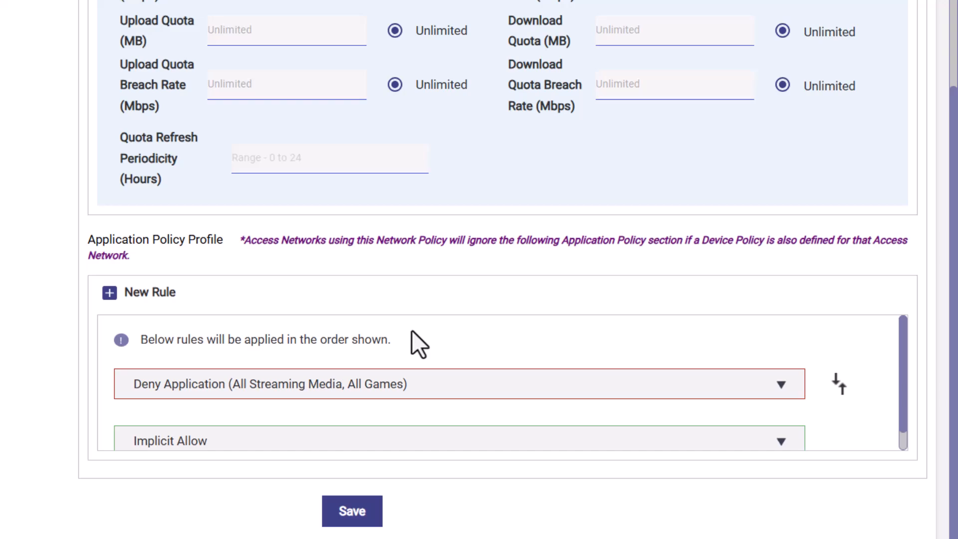
scroll(896, 396, "down", 1)
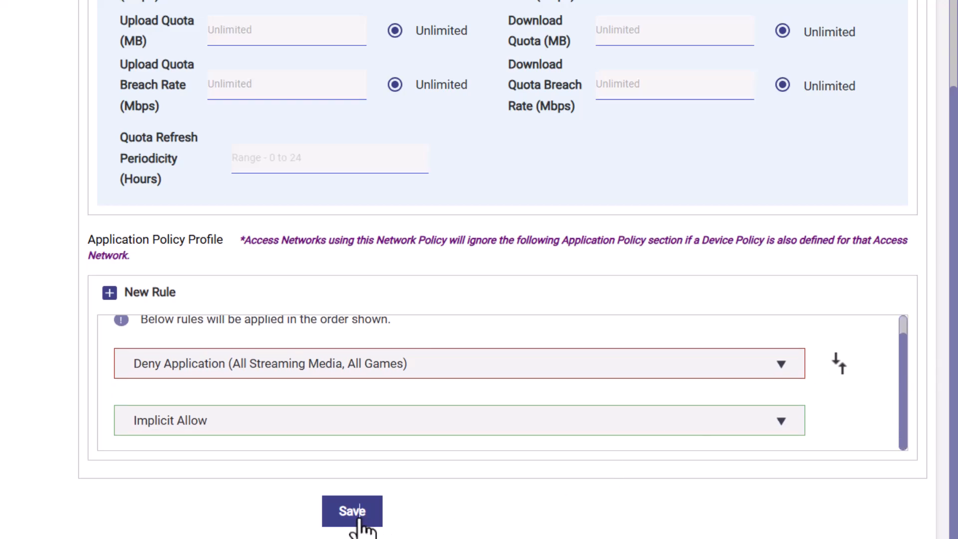
left_click(358, 517)
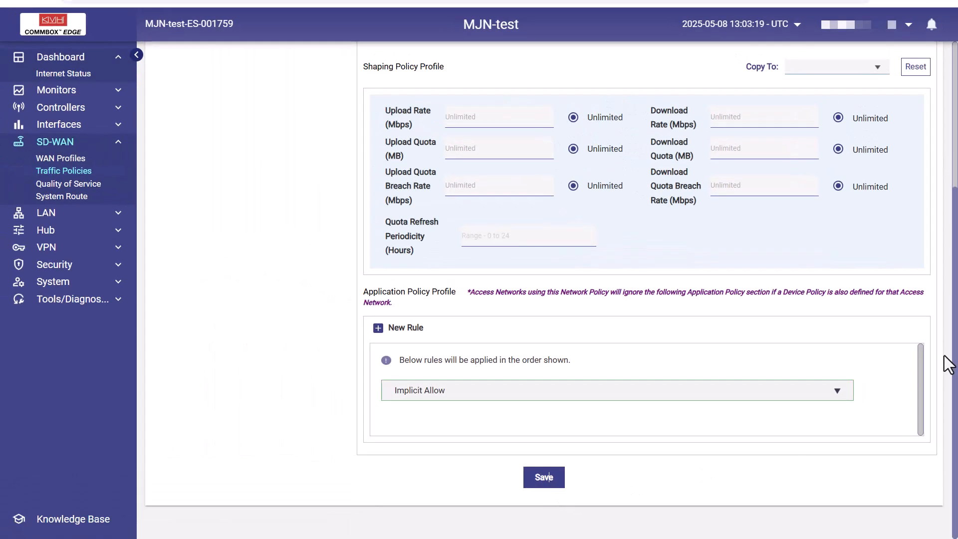
- Duplicate the Starlink Block Streaming policy and rename the copy Starlink Block Social
mouse_move(954, 350)
left_mouse_down()
mouse_move(942, 212)
mouse_move(923, 167)
left_mouse_up()
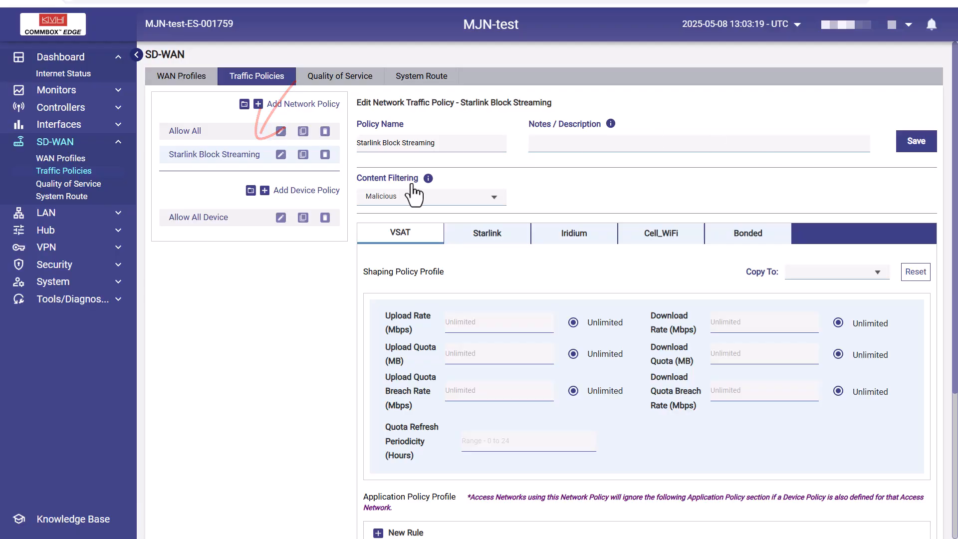
left_click(303, 155)
left_click_drag(452, 143, 403, 143)
type("Social")
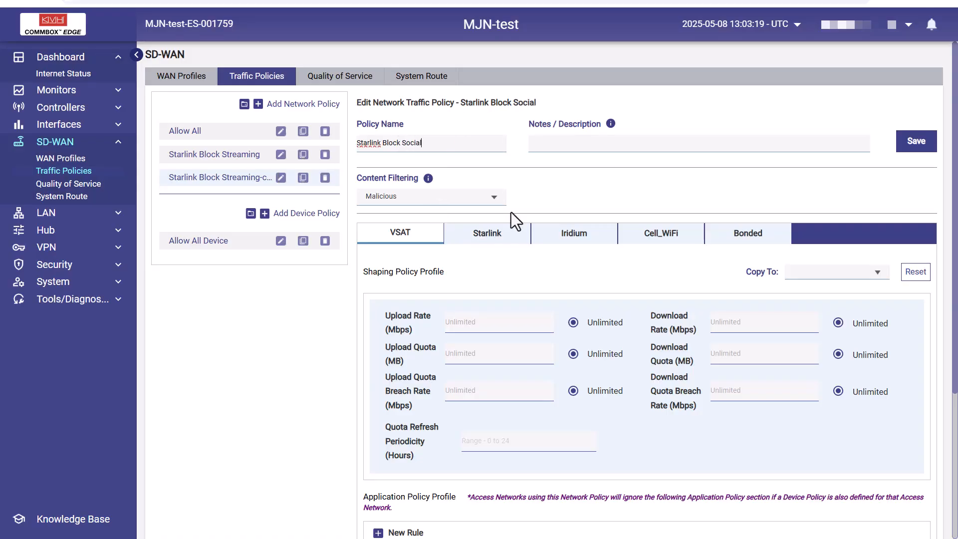
- On the Starlink tab, add All Social Media to the existing deny rule and save the policy
left_click(519, 234)
left_click_drag(953, 262, 917, 453)
left_click_drag(920, 415, 920, 430)
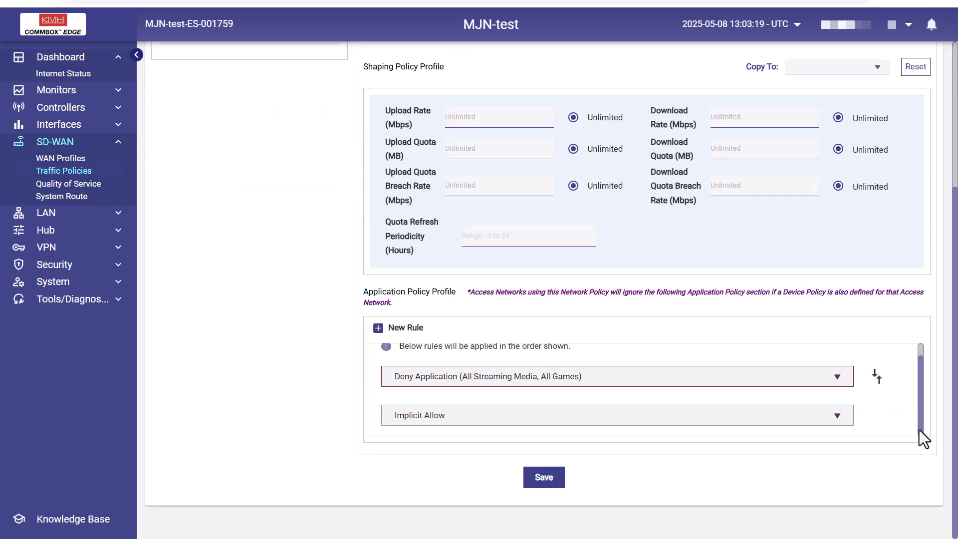
left_click(568, 380)
scroll(549, 300, "down", 2)
left_click(494, 330)
left_click(595, 110)
type("soci")
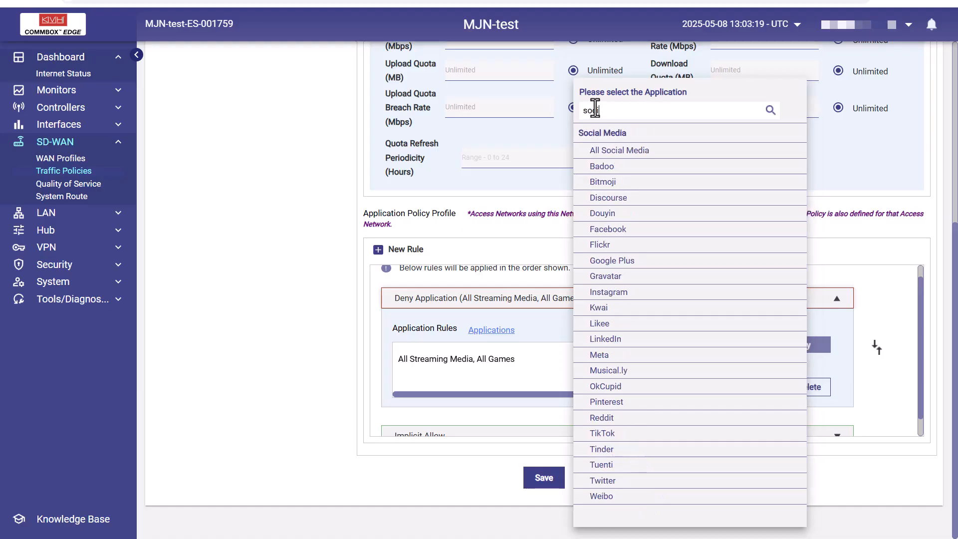
left_click(618, 150)
left_click(534, 327)
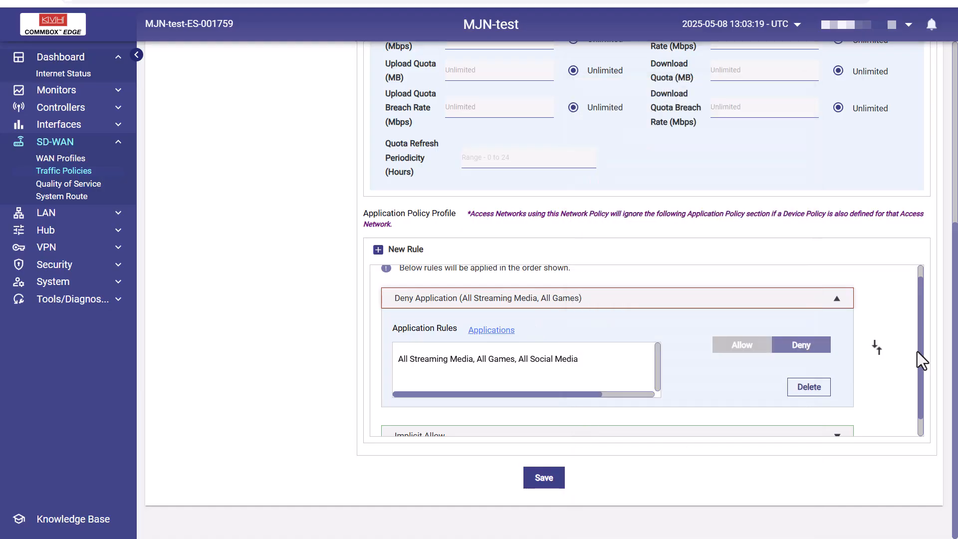
left_click(548, 481)
- Create a new network policy named Starlink Email Ops with Malicious content filtering
left_click_drag(954, 405, 943, 230)
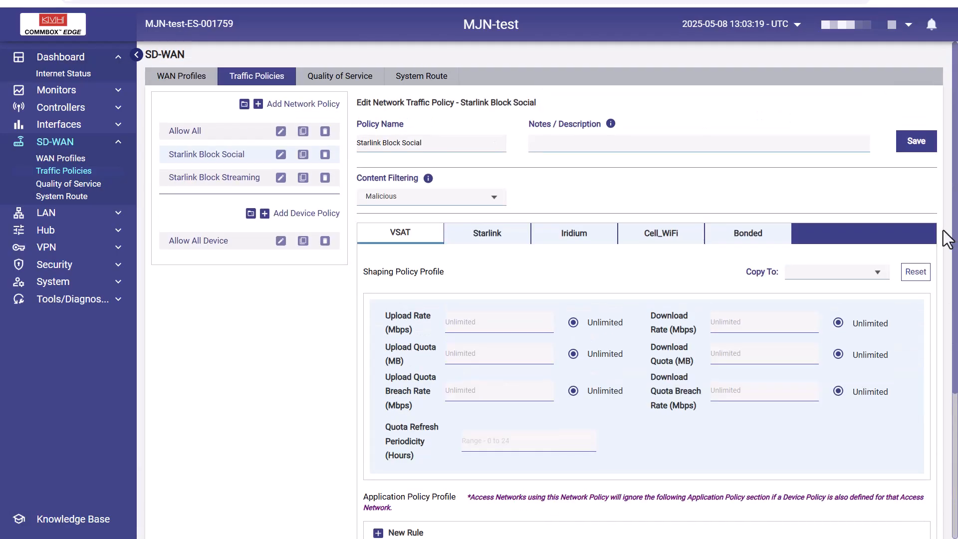
left_click(258, 104)
type("Starlink Email Ops")
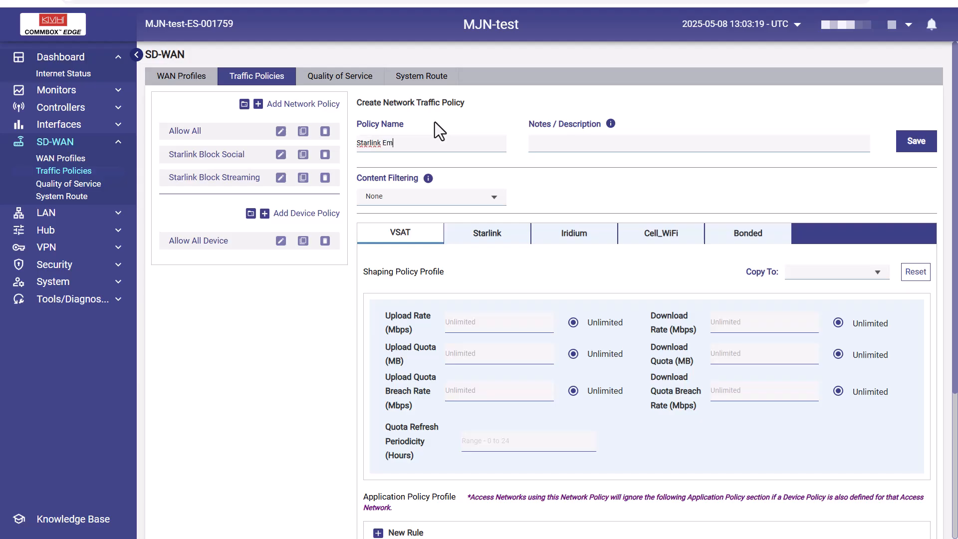
left_click(471, 205)
left_click(494, 249)
- On the Starlink tab, add a new allow rule for All Mail applications
left_click(494, 239)
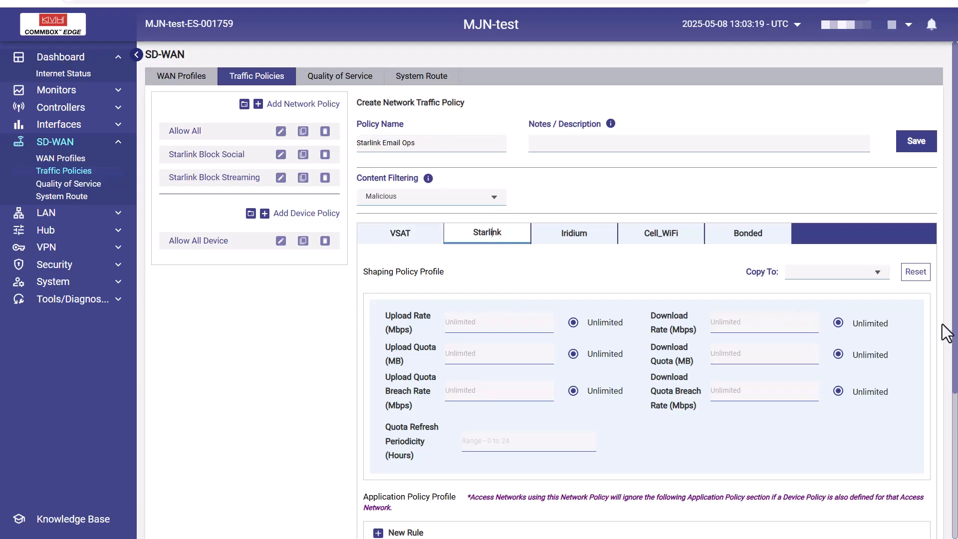
scroll(729, 419, "down", 4)
left_click(415, 333)
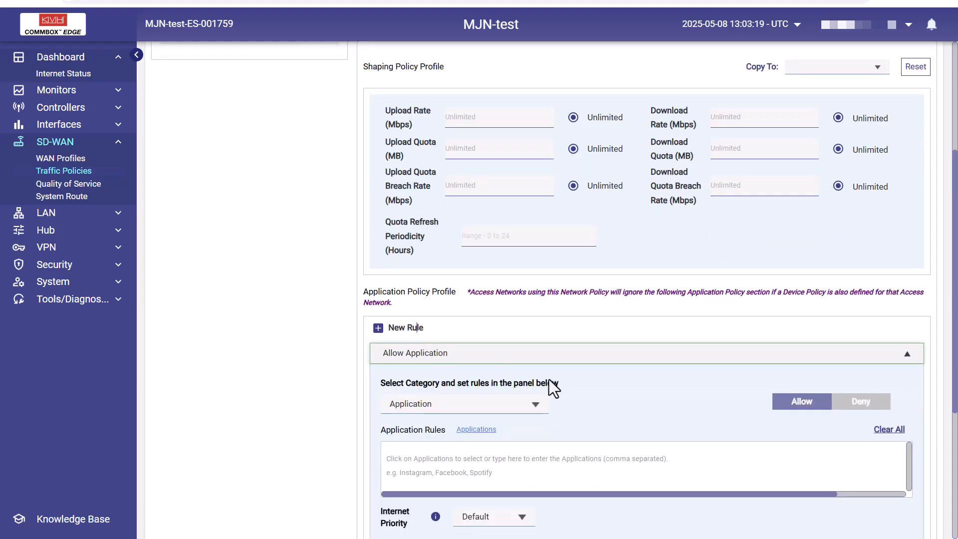
scroll(549, 359, "down", 5)
left_click(480, 194)
left_click(599, 108)
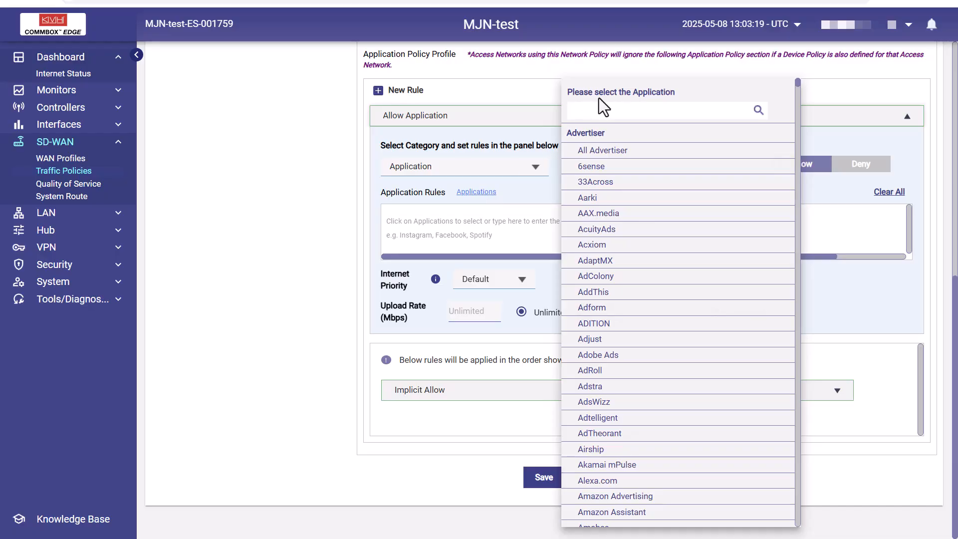
type("mail")
left_click(599, 150)
left_click(541, 201)
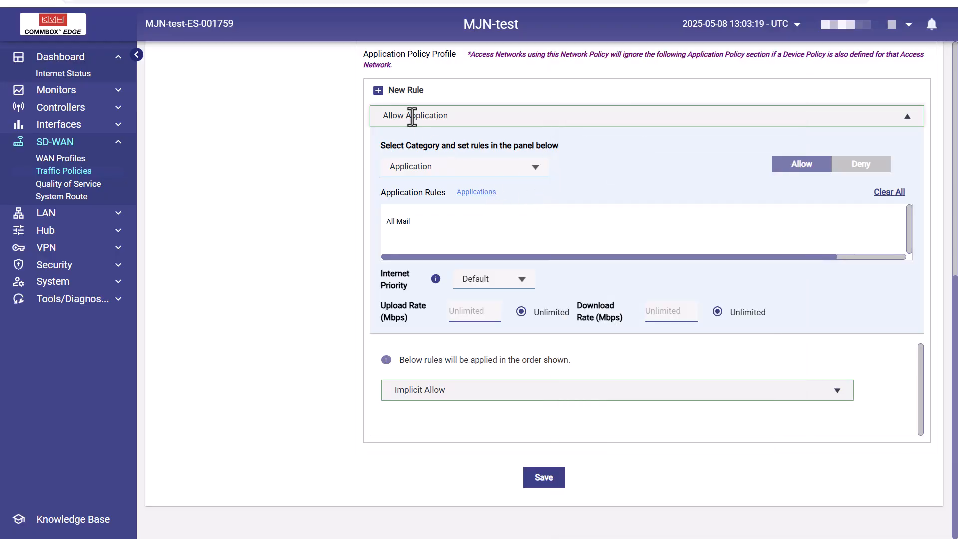
- Add an allow Domain rule for *.uscg.mil, *.noaa.gov, *.weather.gov
left_click(409, 93)
left_click(531, 170)
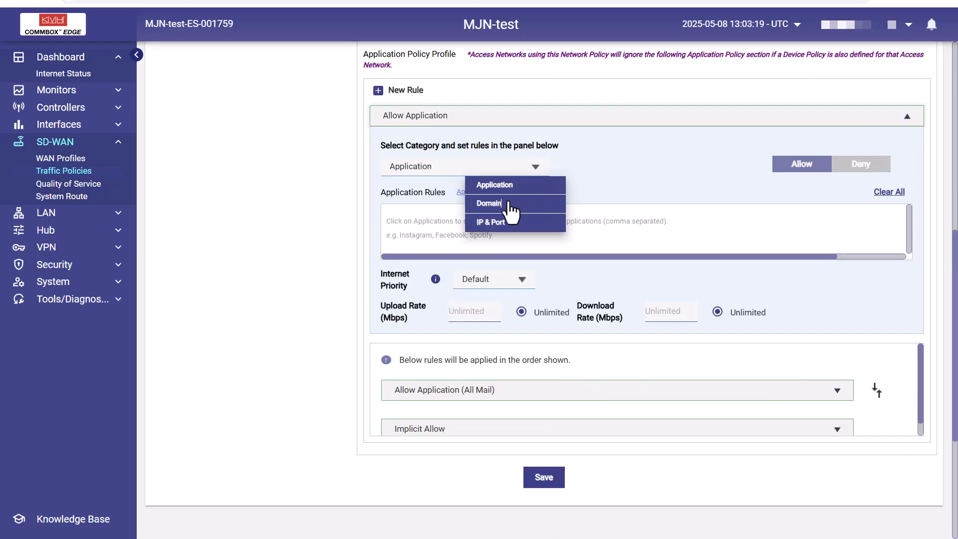
left_click(538, 202)
left_click(403, 206)
type("*.uscg.mil, *.")
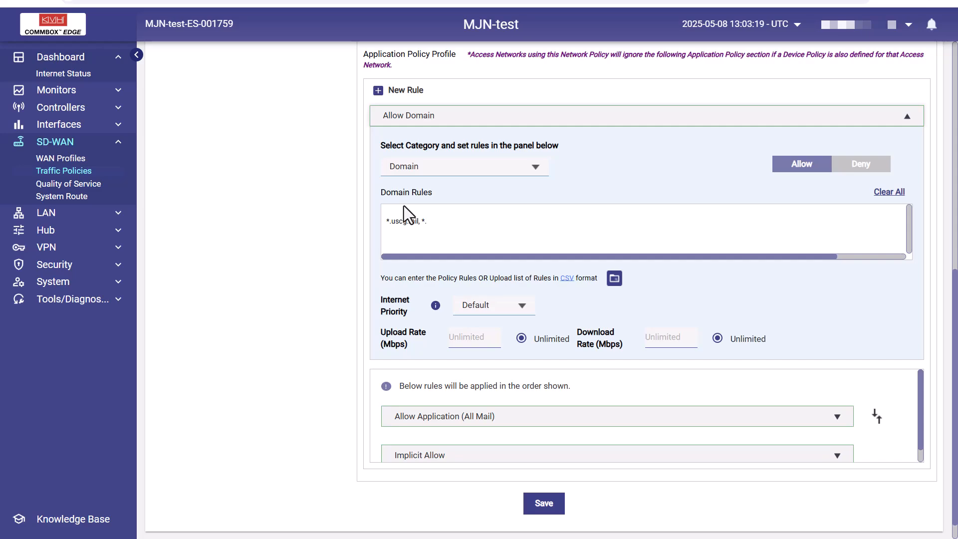
type("noaa.gov, *.weather.gov")
- Set the implicit final policy rule to Deny
left_click(907, 117)
scroll(898, 370, "down", 2)
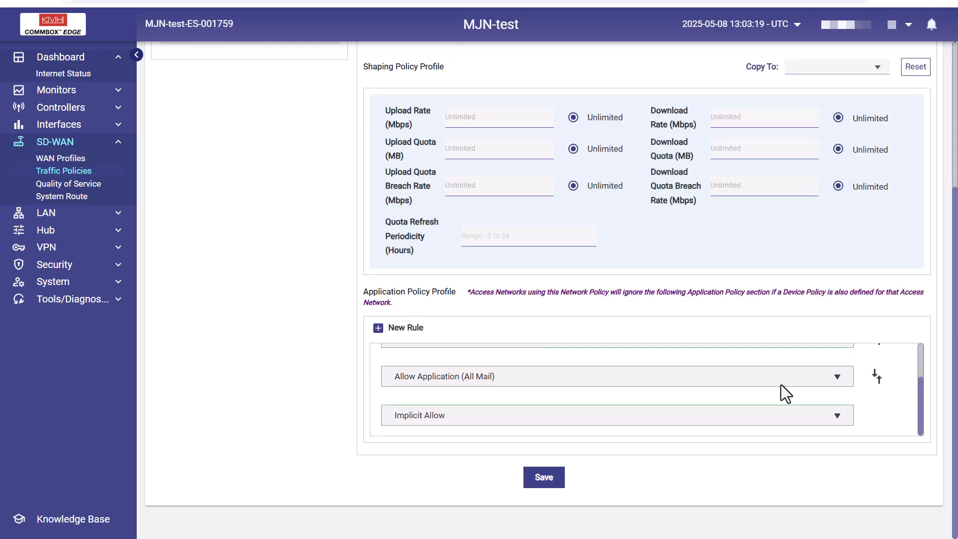
left_click(741, 414)
scroll(954, 363, "down", 2)
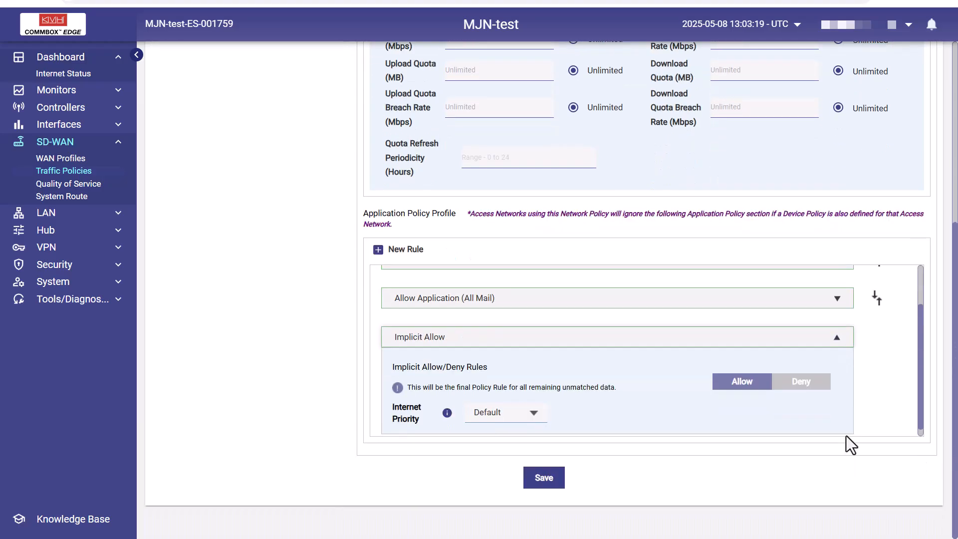
left_click(806, 383)
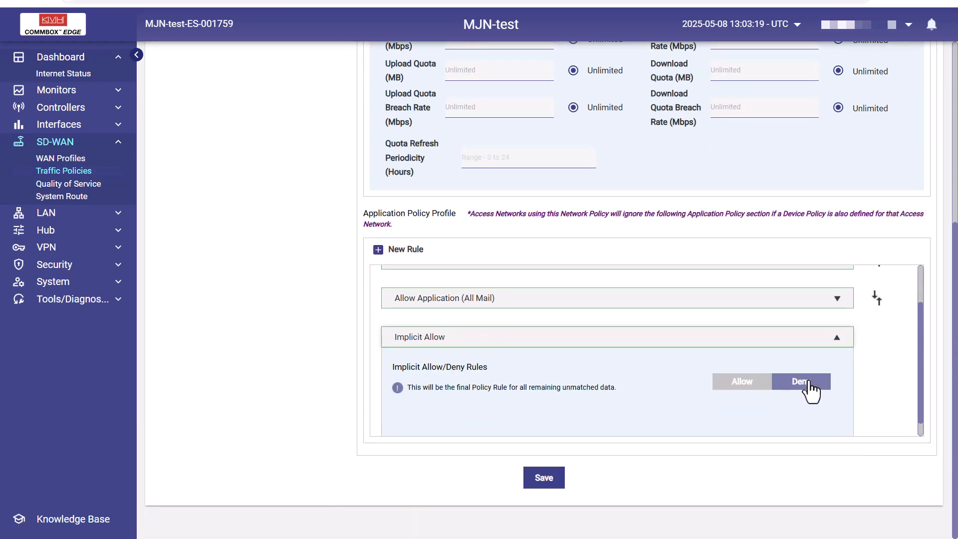
left_click(837, 337)
- Save the Starlink Email Ops policy
left_click_drag(922, 388, 694, 454)
left_click(549, 480)
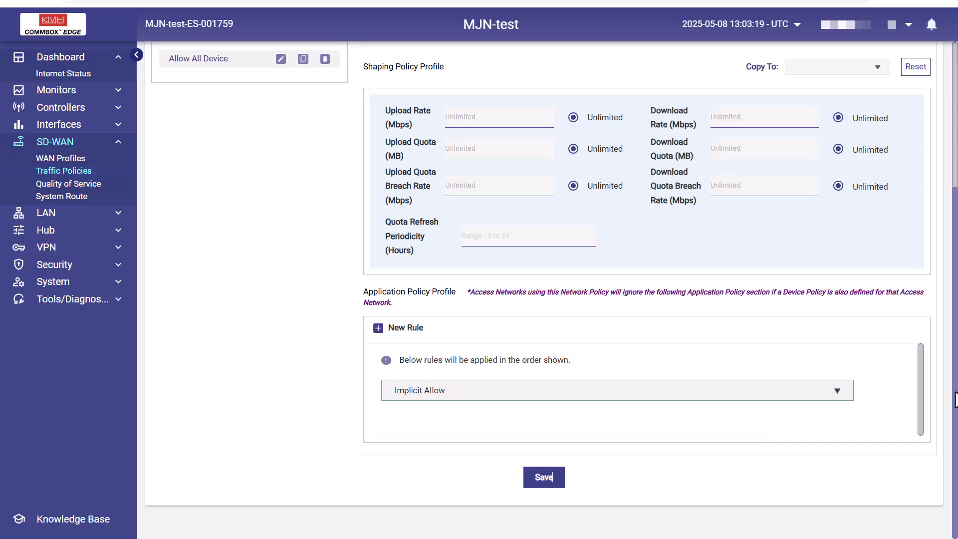
scroll(944, 211, "up", 5)
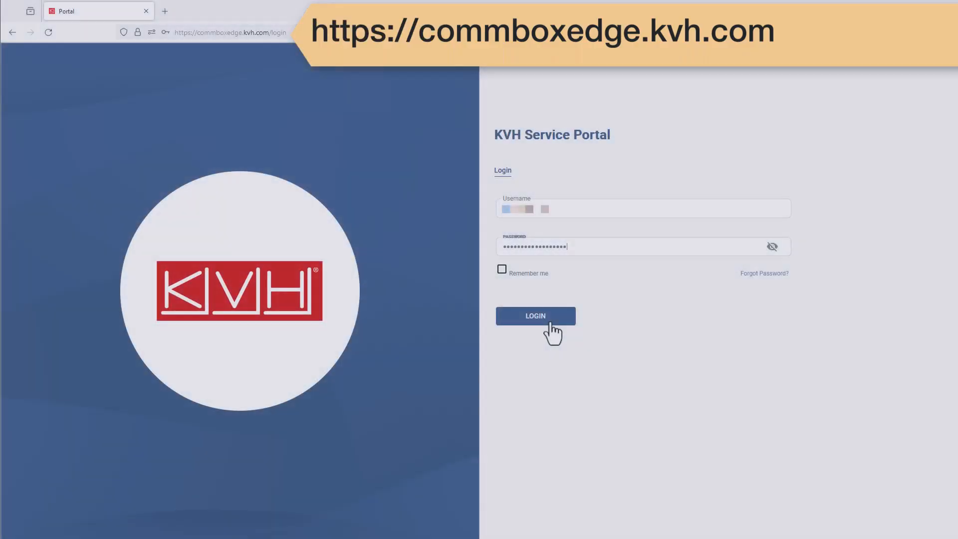
left_click(551, 323)
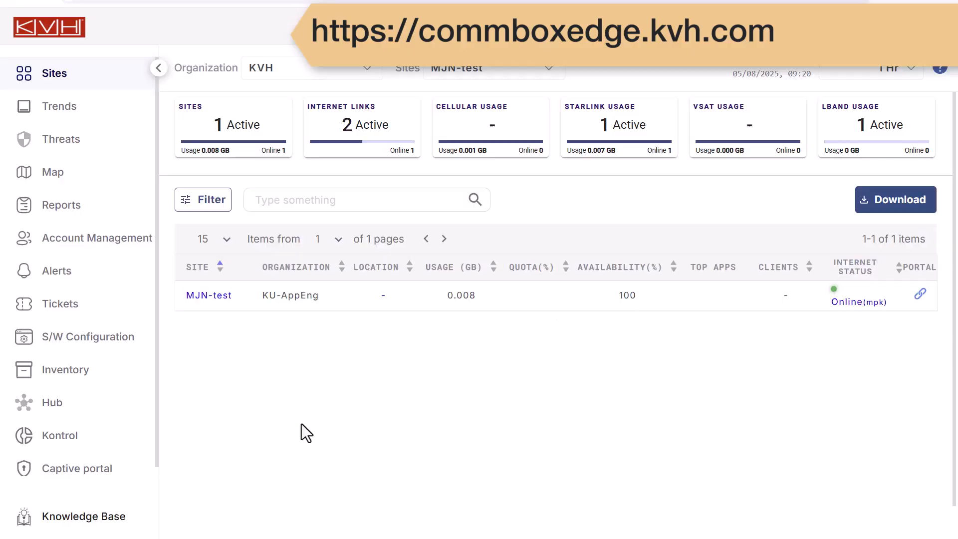
- Open the Kontrol section of the portal
left_click(88, 441)
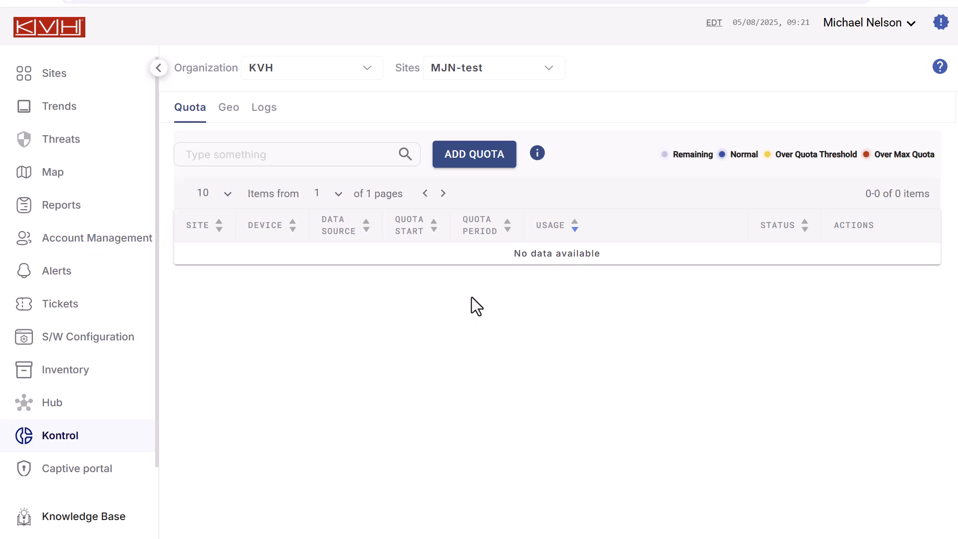
- Start a new quota for device MJN-test-ES-001759 measuring WAN Interface usage from the Starlink source
left_click(499, 161)
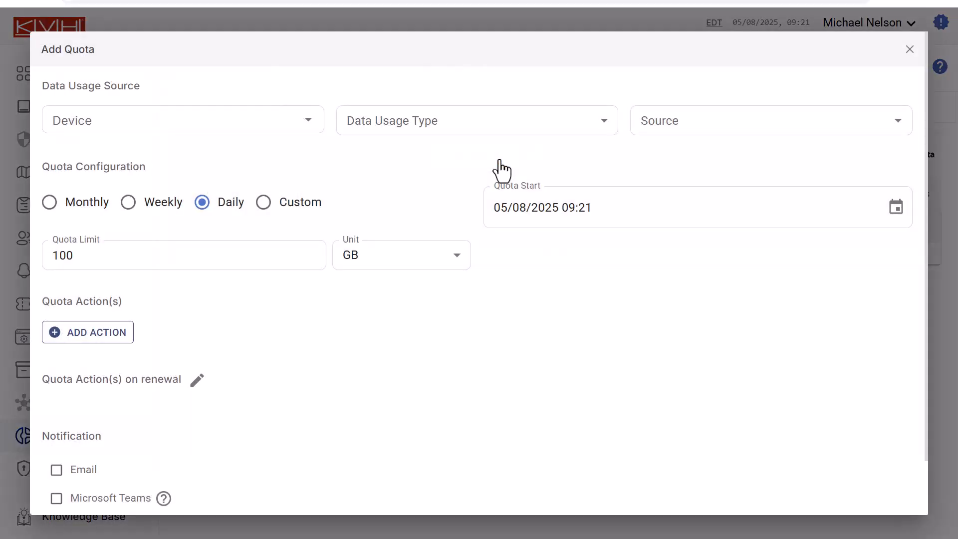
left_click(305, 120)
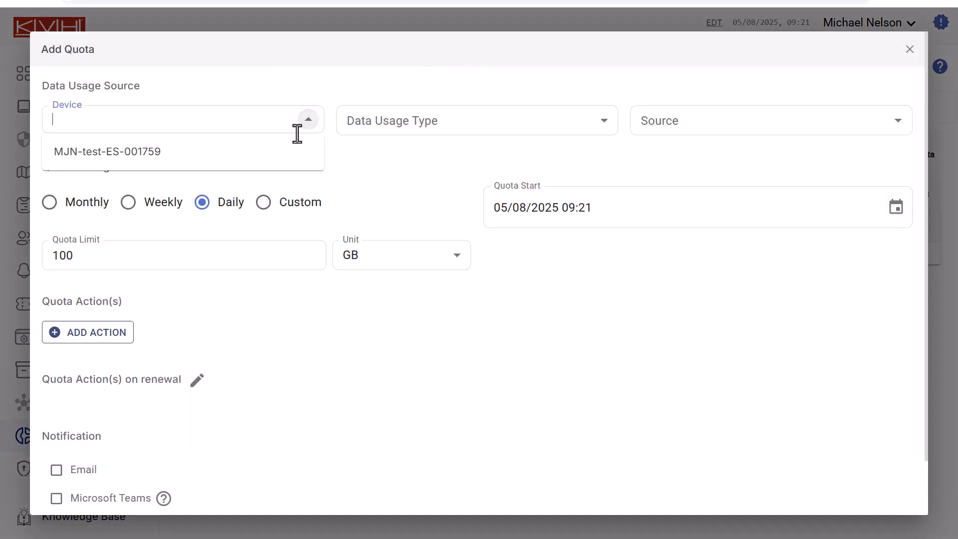
left_click(295, 151)
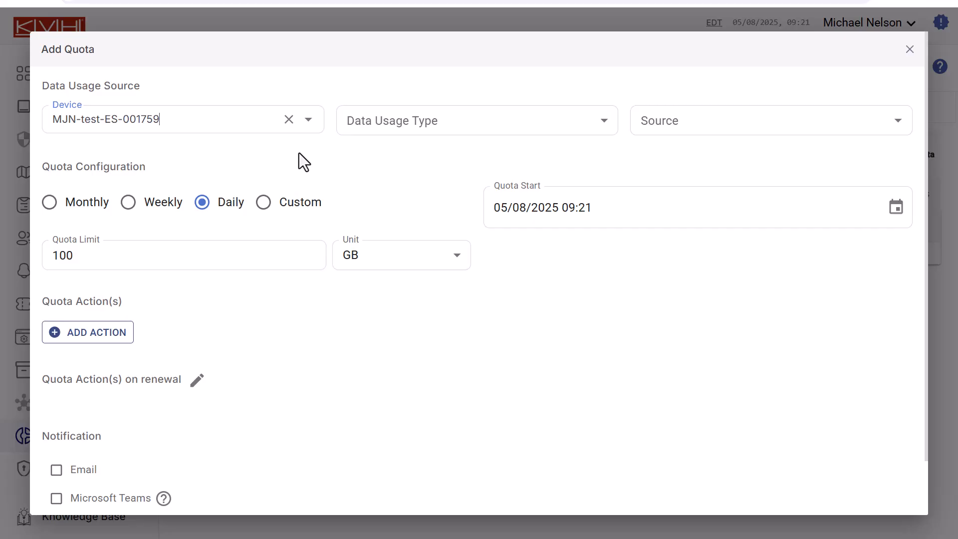
left_click(411, 128)
left_click(419, 165)
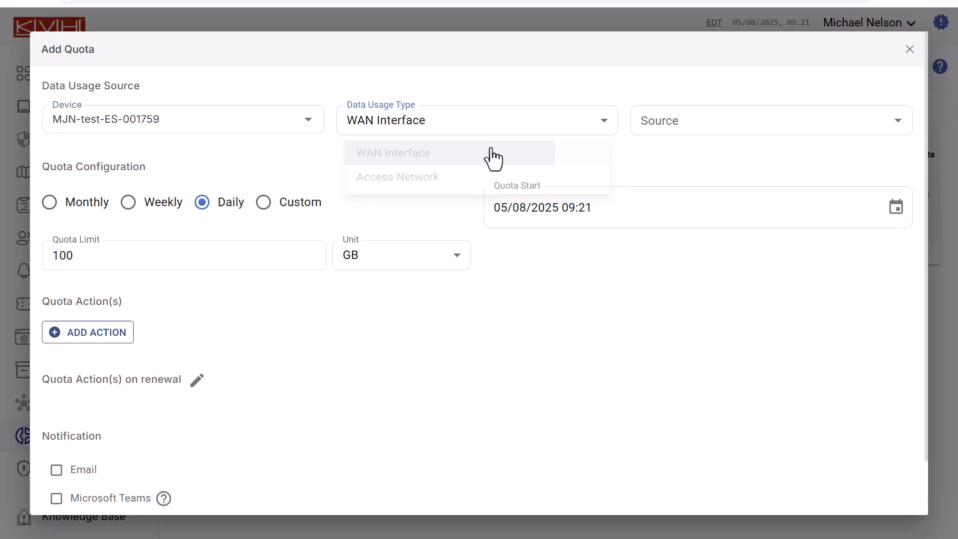
left_click(676, 128)
left_click(669, 235)
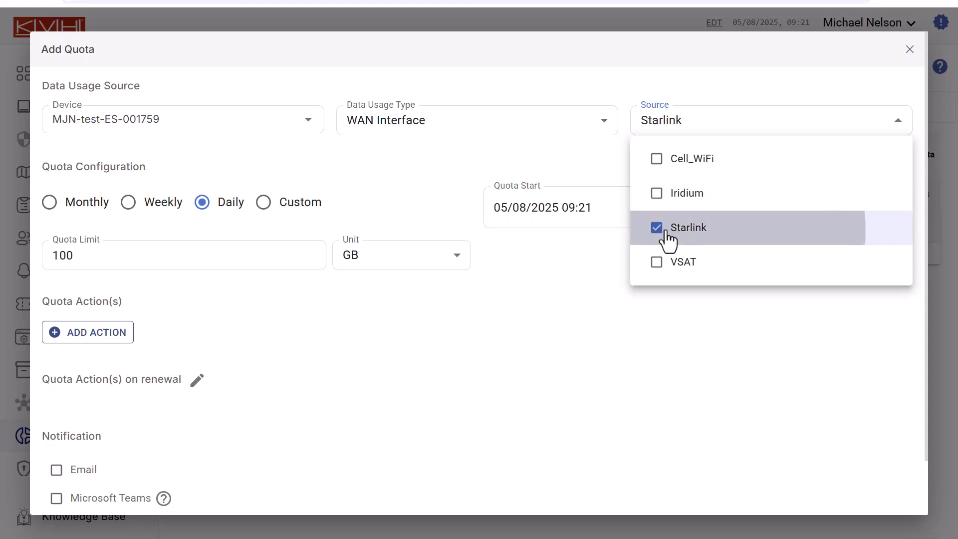
left_click(403, 170)
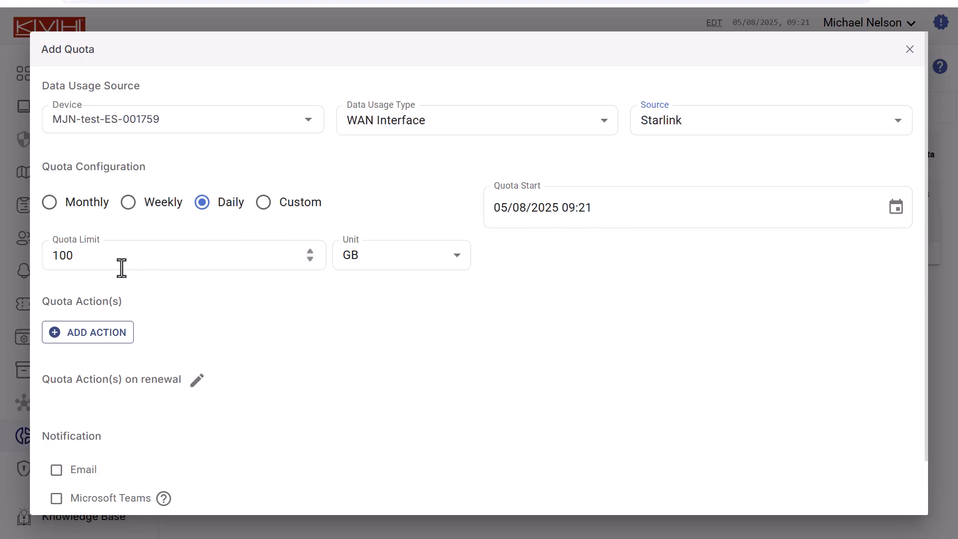
- Set the daily quota limit to 30 GB
left_click_drag(121, 266, 43, 260)
type("30")
left_click(398, 267)
left_click(399, 314)
- Add a quota action at 50% used assigning the Starlink Block Streaming traffic policy to Vessel LAN and Crew LAN
left_click(128, 349)
double_click(64, 348)
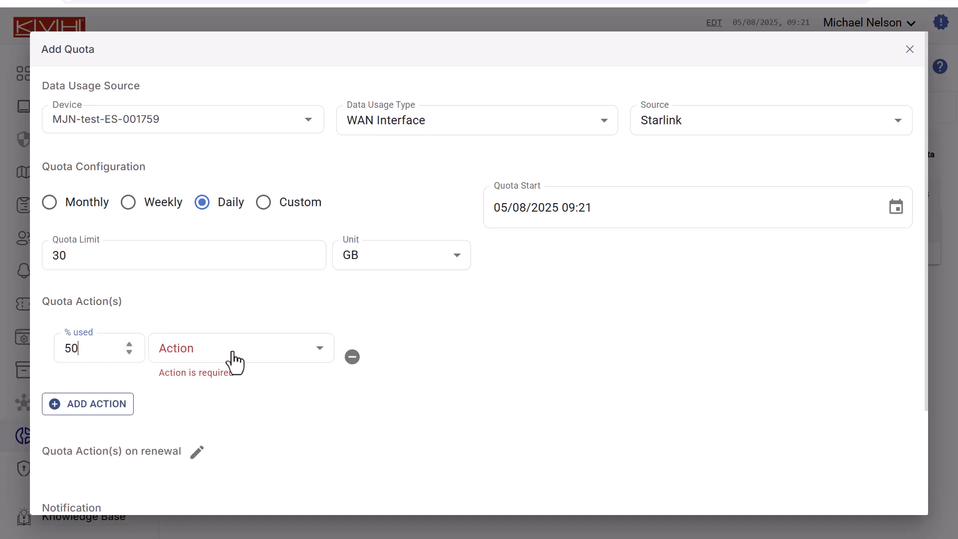
left_click(320, 352)
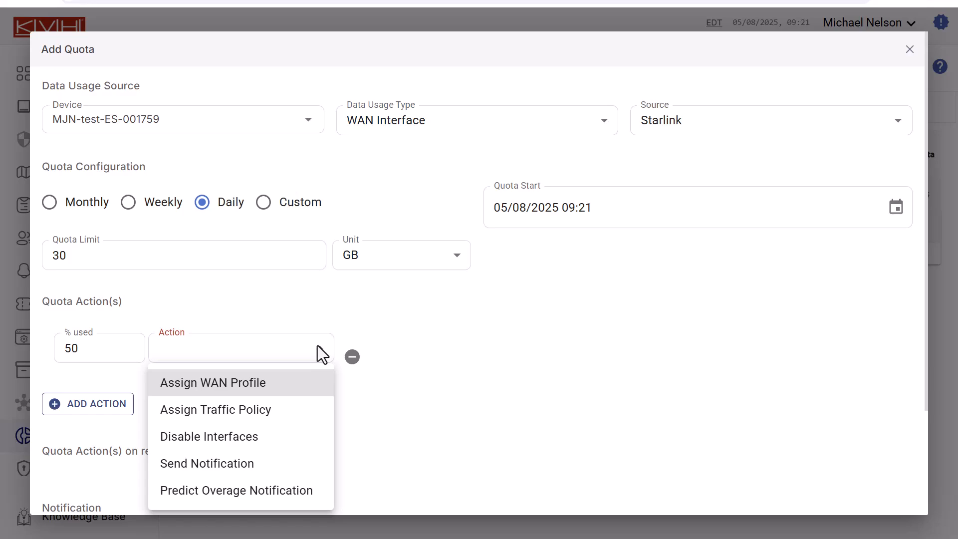
left_click(281, 413)
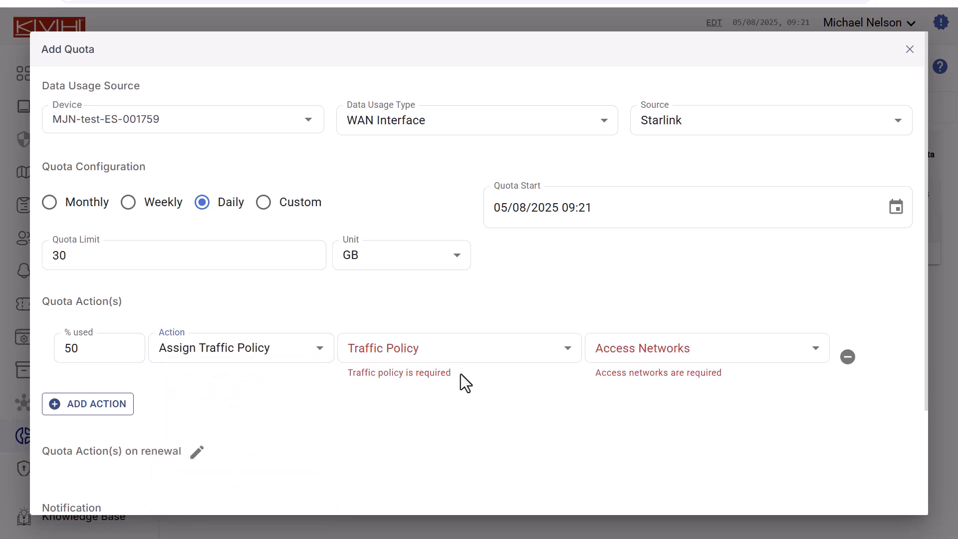
left_click(493, 351)
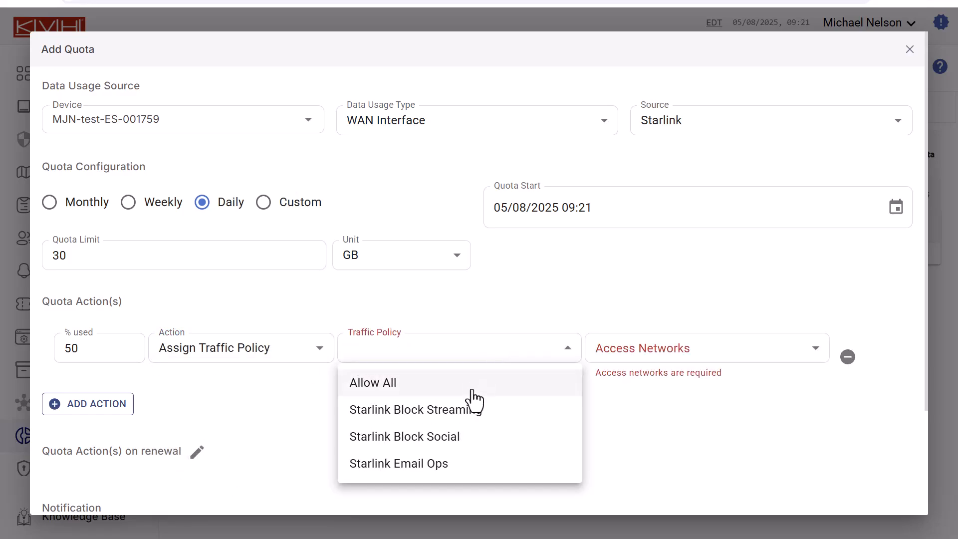
left_click(469, 415)
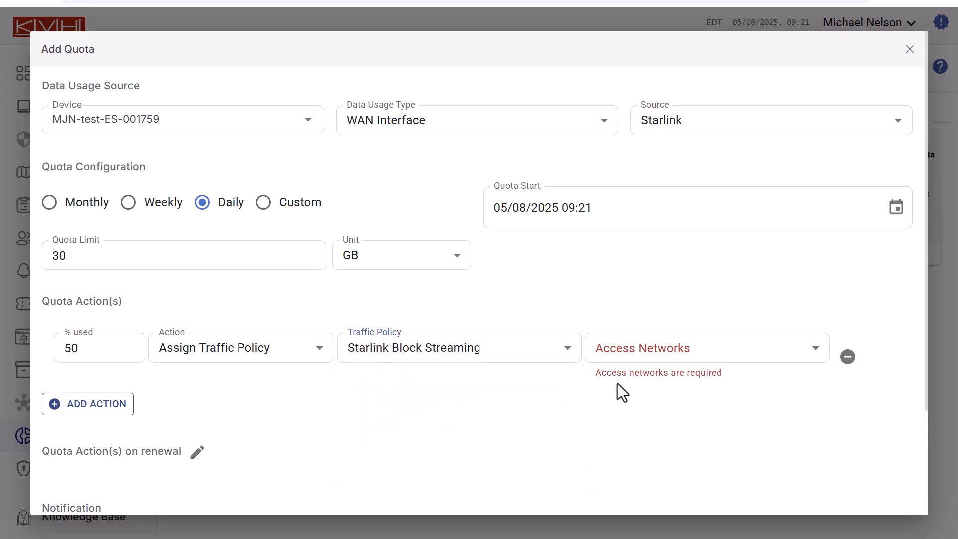
left_click(721, 355)
left_click(665, 390)
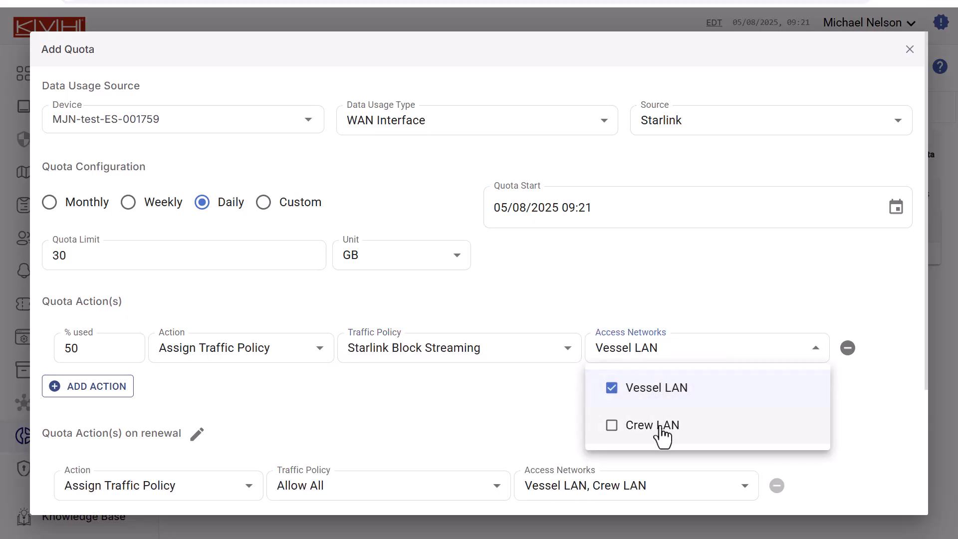
left_click(659, 426)
left_click(514, 396)
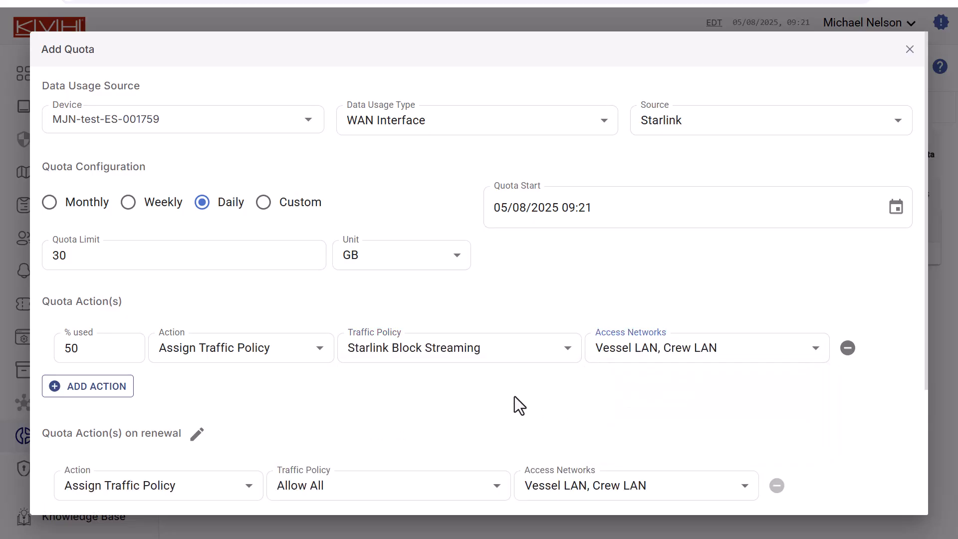
- Add a quota action at 75% used assigning the Starlink Block Social traffic policy to Vessel LAN and Crew LAN
left_click(116, 391)
left_click_drag(118, 391, 57, 402)
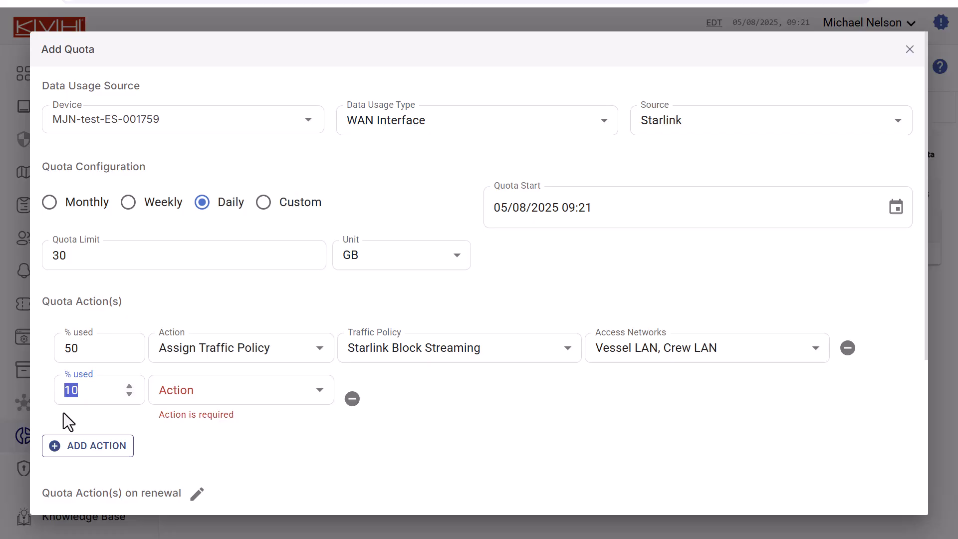
left_click(244, 395)
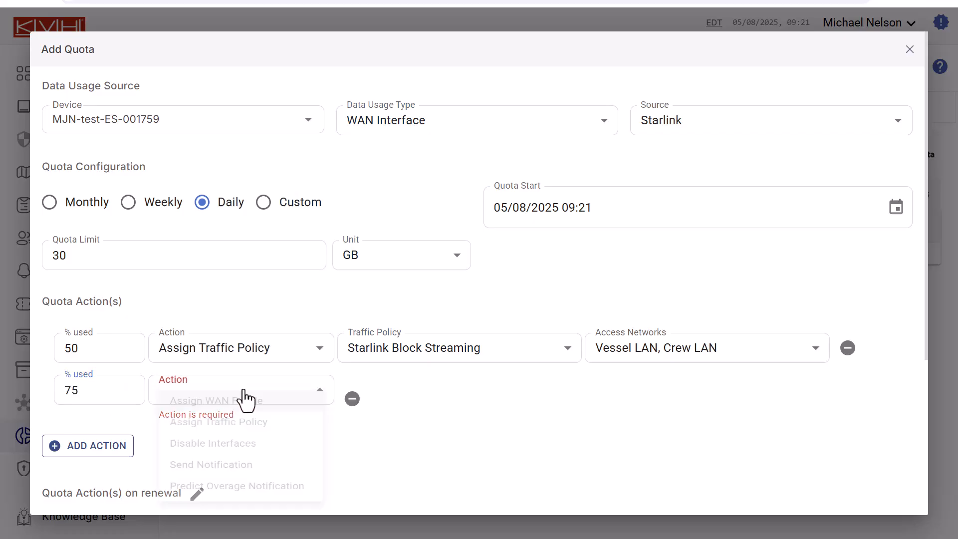
left_click(250, 428)
left_click(491, 394)
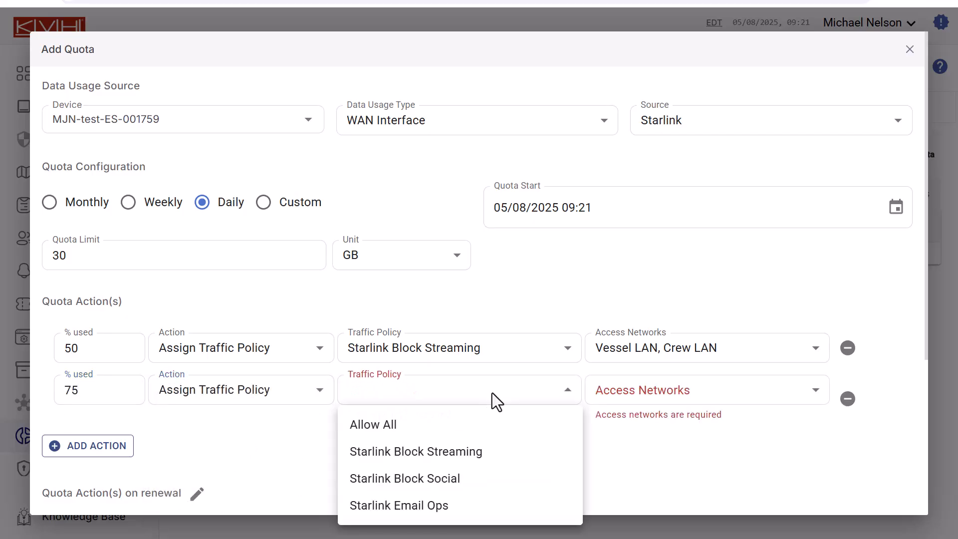
left_click(471, 478)
left_click(629, 397)
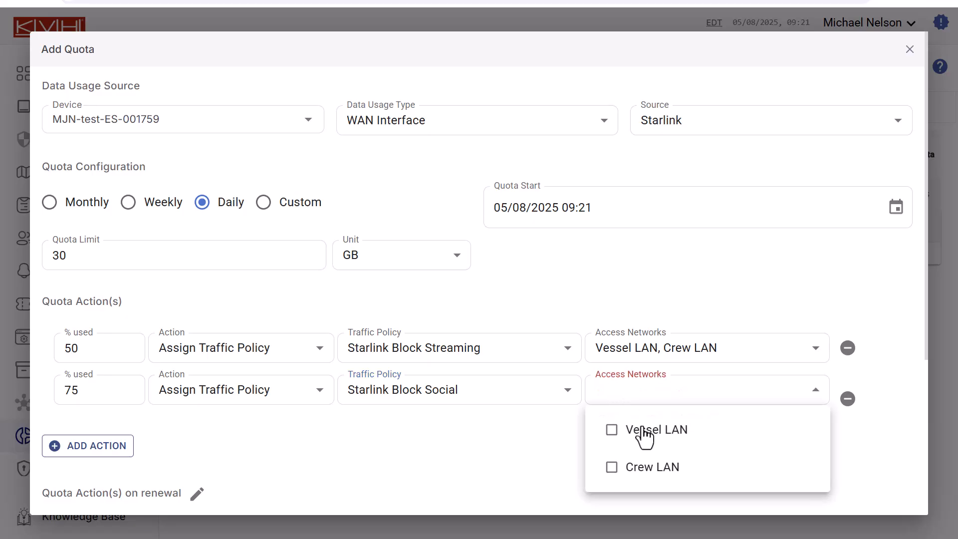
left_click(648, 430)
left_click(644, 467)
left_click(531, 451)
- Add a quota action at 90% used assigning the Starlink Email Ops traffic policy to Vessel LAN and Crew LAN
left_click(98, 428)
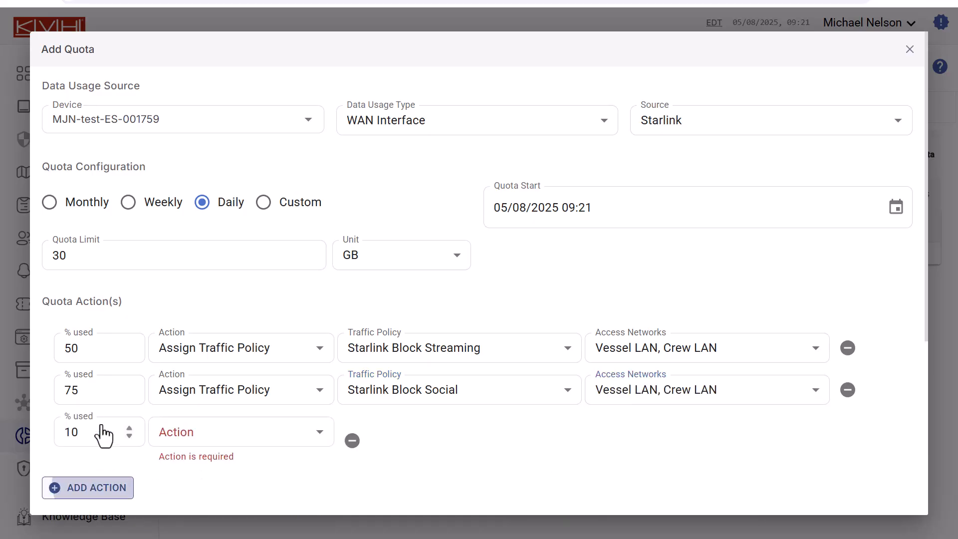
type("90")
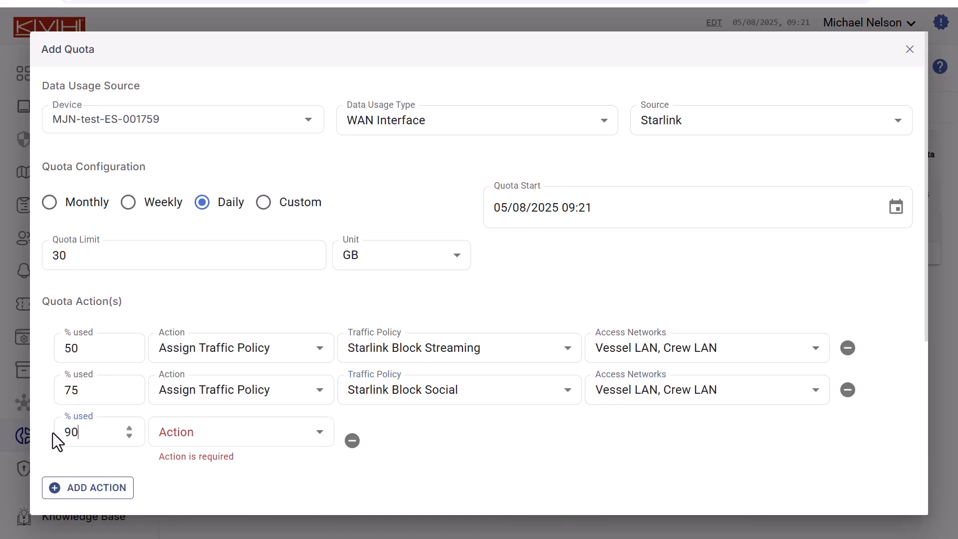
left_click(255, 433)
left_click(268, 439)
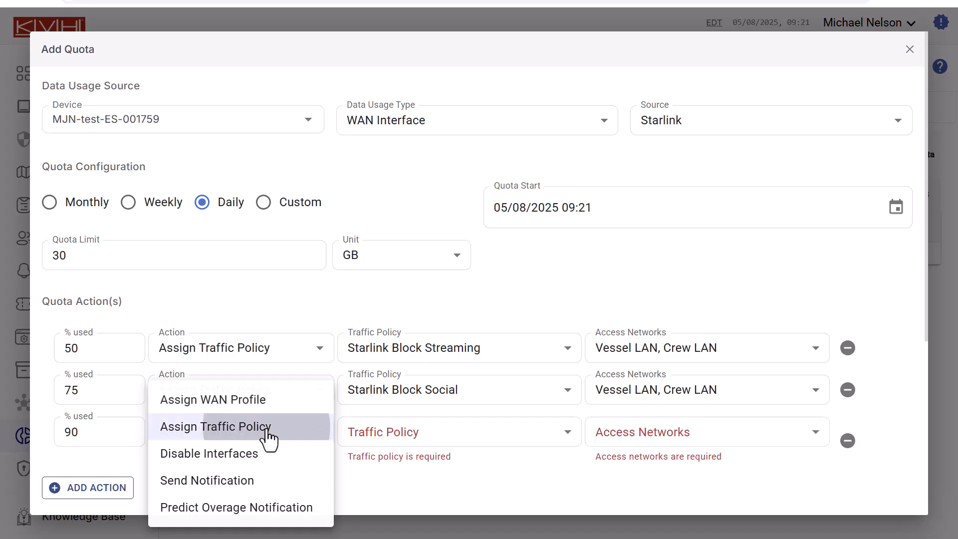
left_click(453, 445)
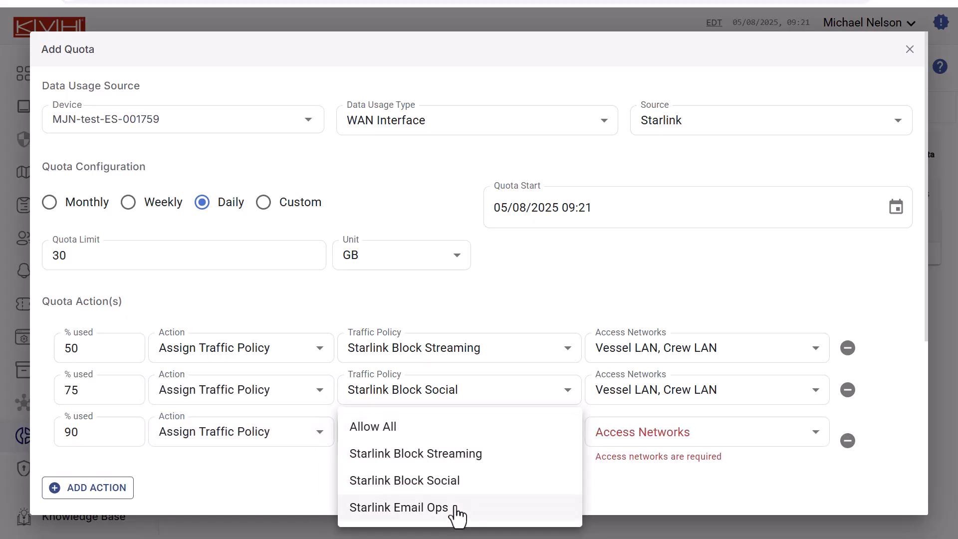
left_click(452, 509)
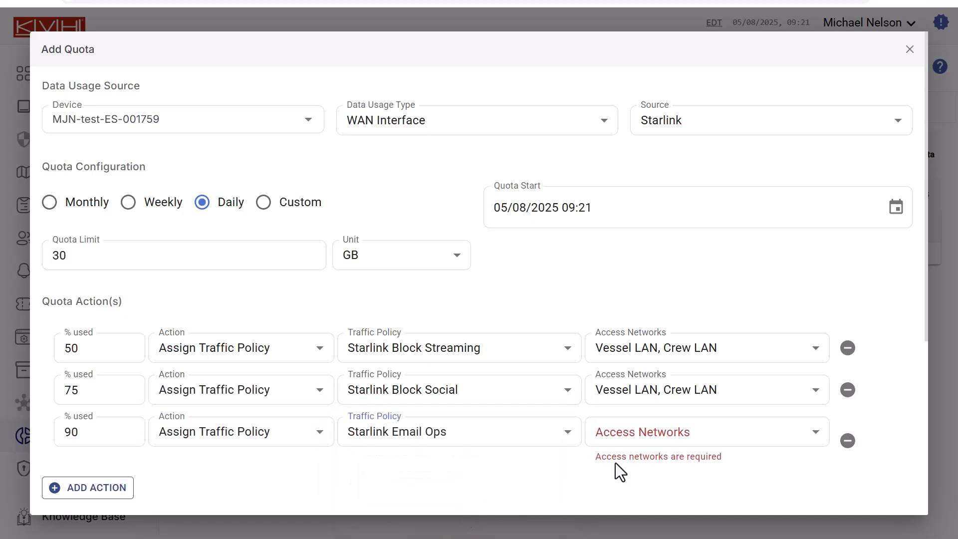
left_click(694, 430)
left_click(662, 481)
left_click(654, 505)
left_click(823, 268)
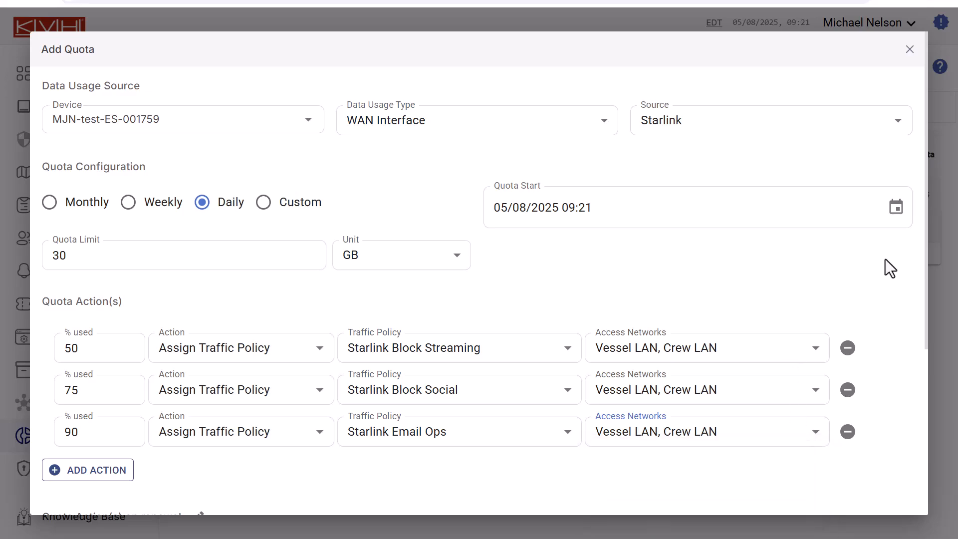
- Add another quota action at 90% used that sends a notification
scroll(926, 272, "down", 5)
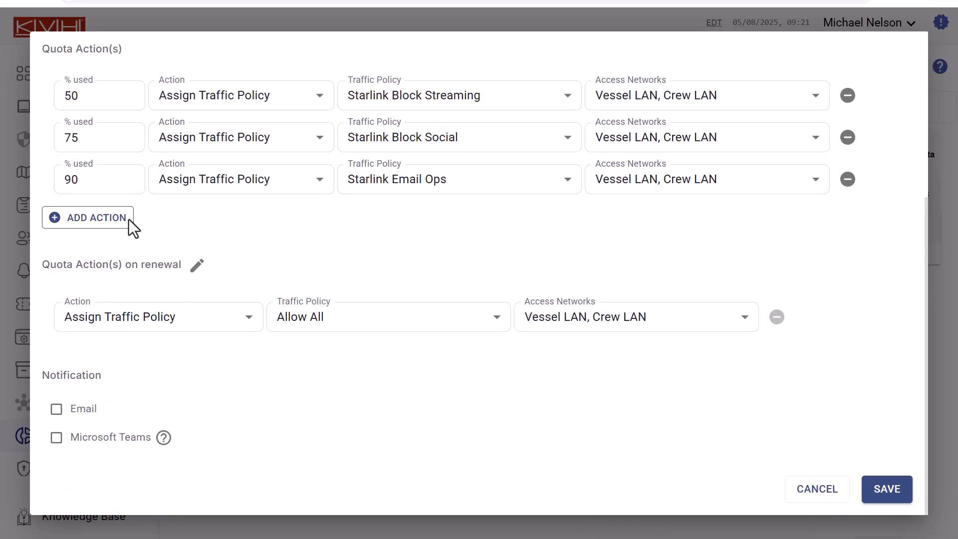
left_click(125, 219)
type("90")
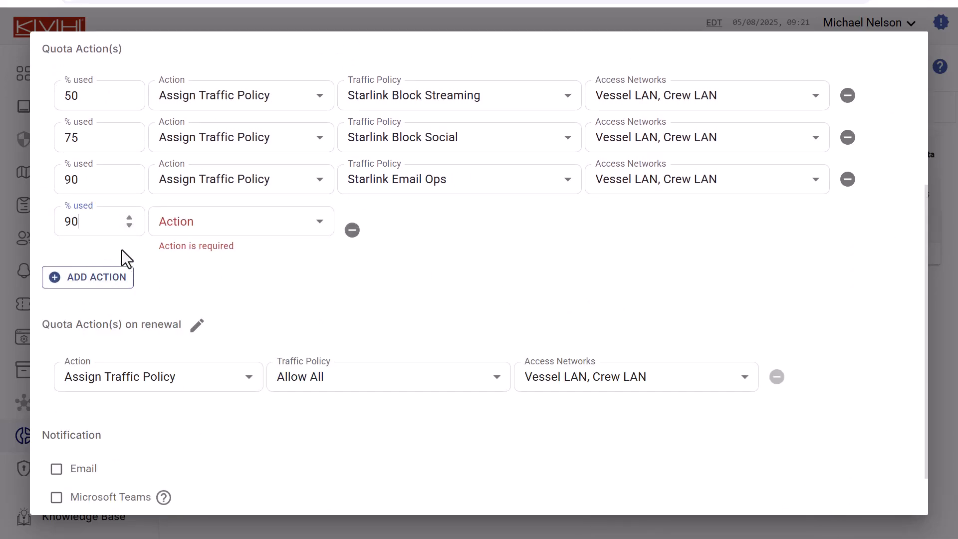
left_click(285, 229)
left_click(255, 338)
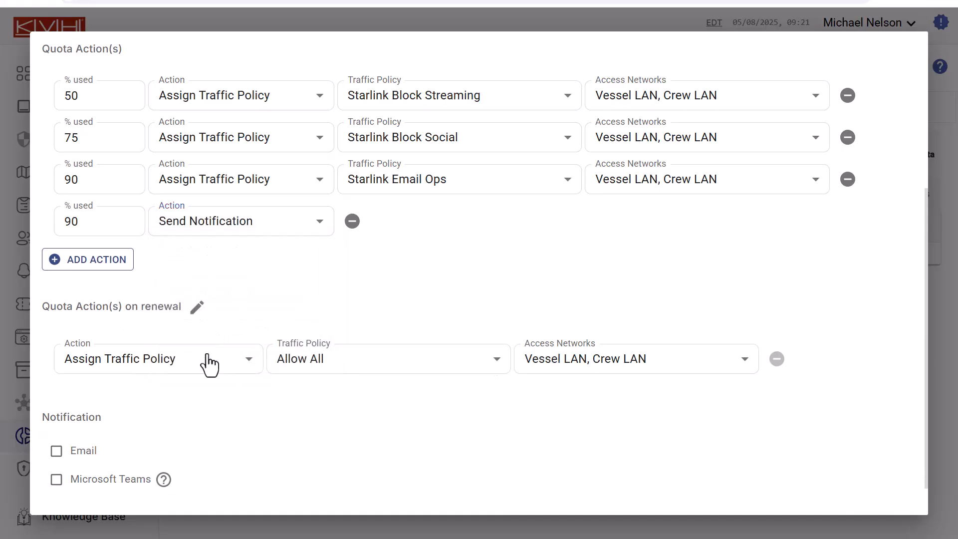
- Enable email notification for the quota and save it
left_click(63, 456)
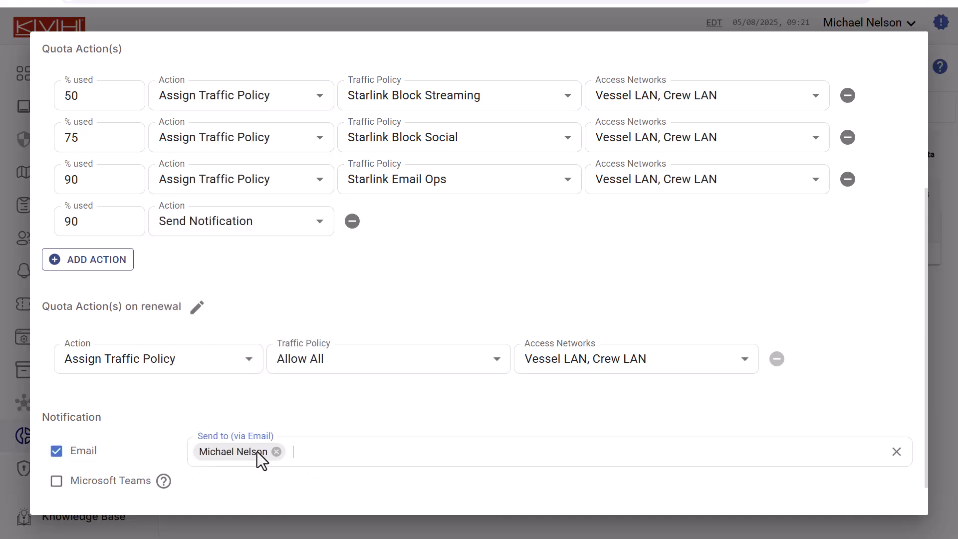
left_click(325, 231)
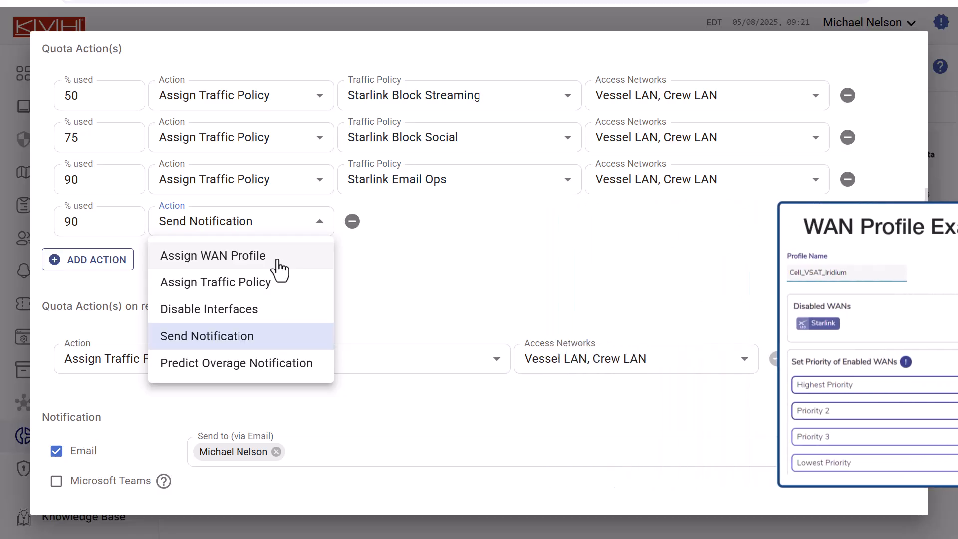
left_click(351, 289)
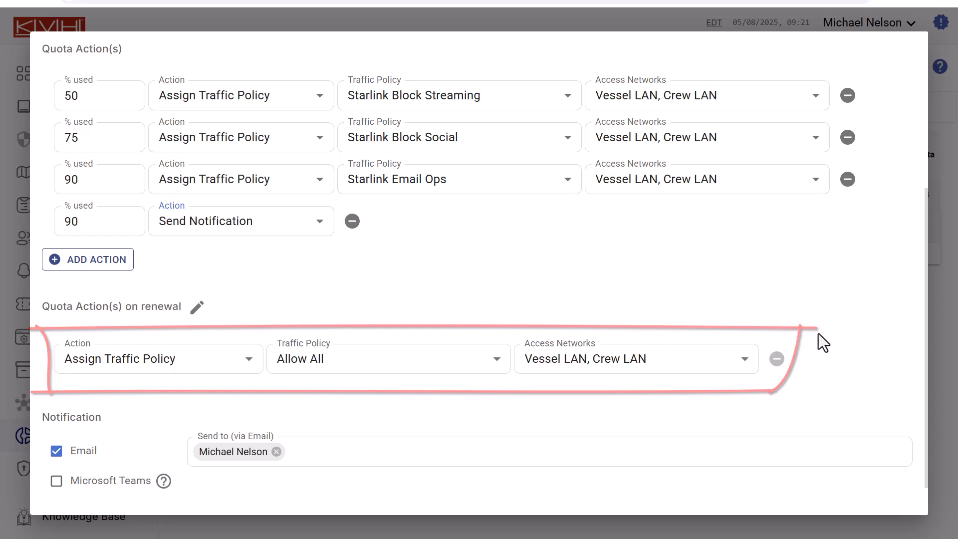
scroll(928, 340, "down", 2)
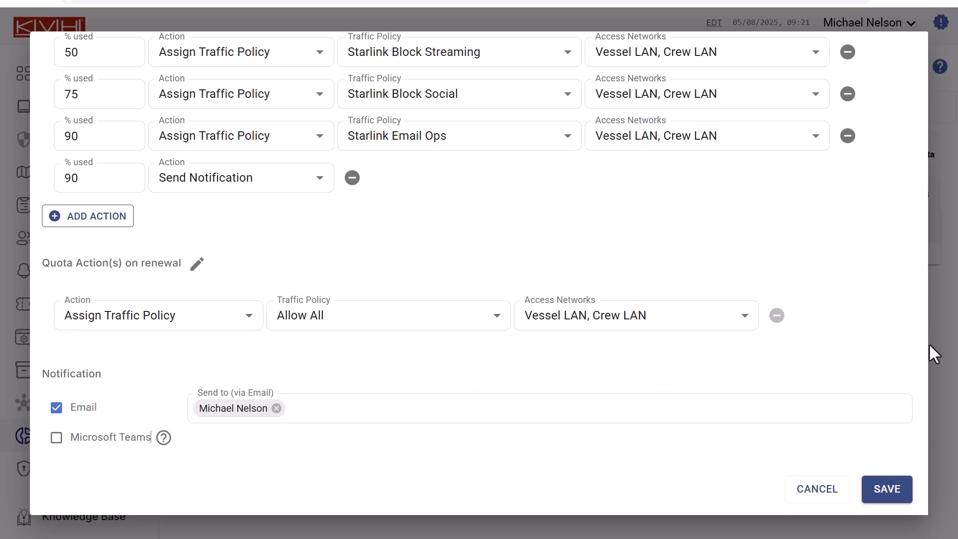
left_click(901, 493)
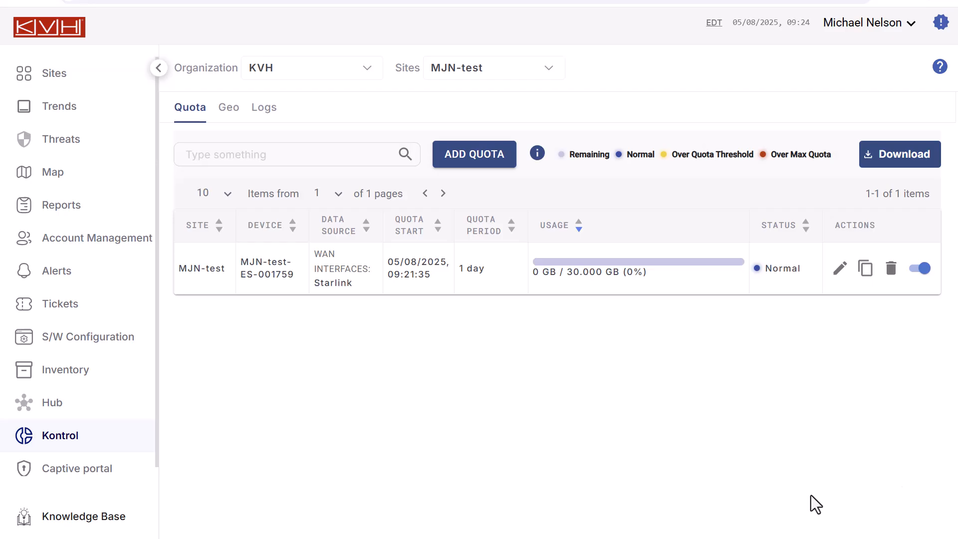
- Browse the CommBox EdgeOS documentation in the KVH Knowledge Base at kvh.scrollhelp.site/kb
mouse_move(695, 262)
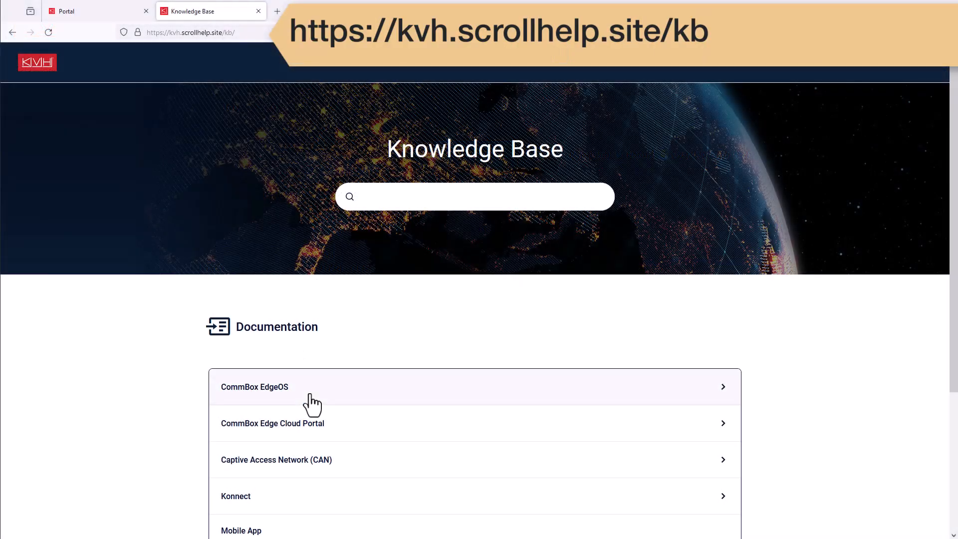
left_click(306, 392)
scroll(369, 411, "down", 3)
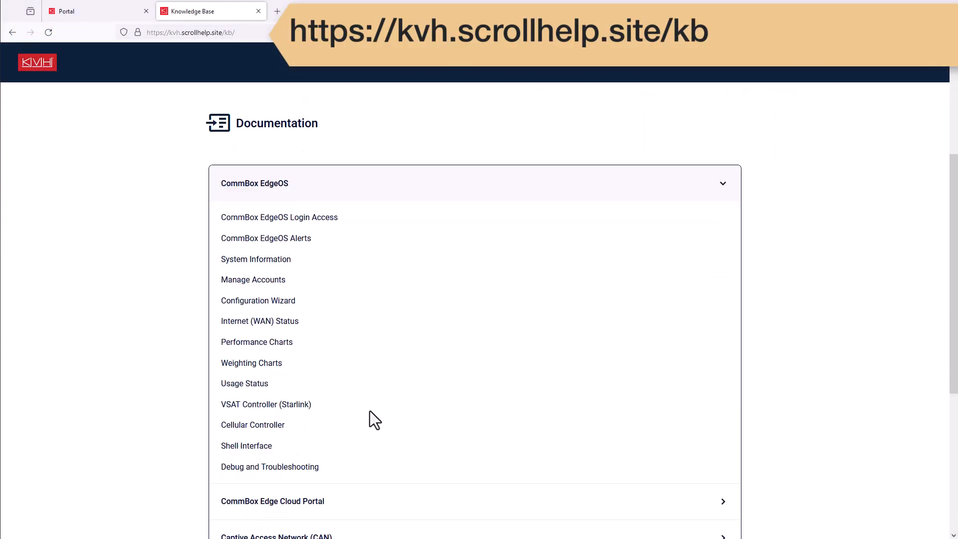
left_click(279, 302)
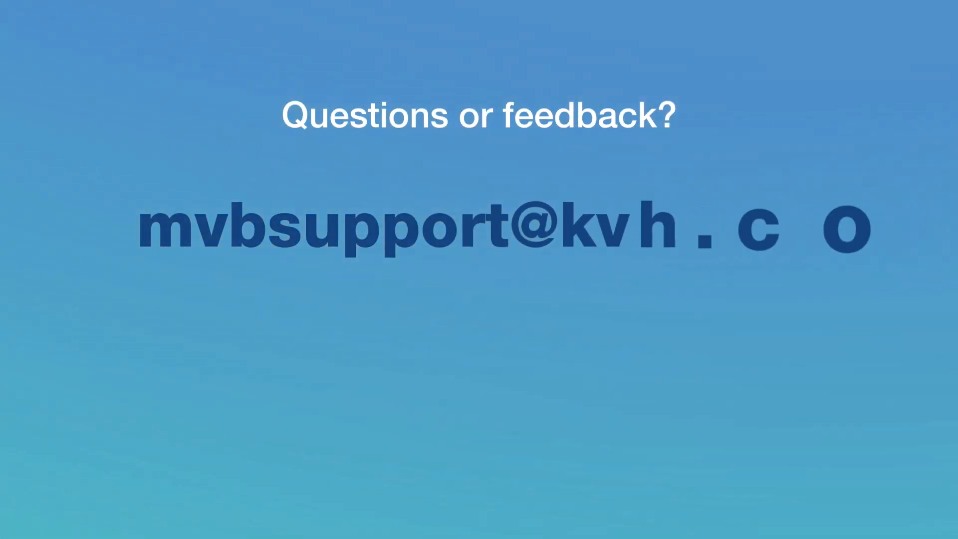